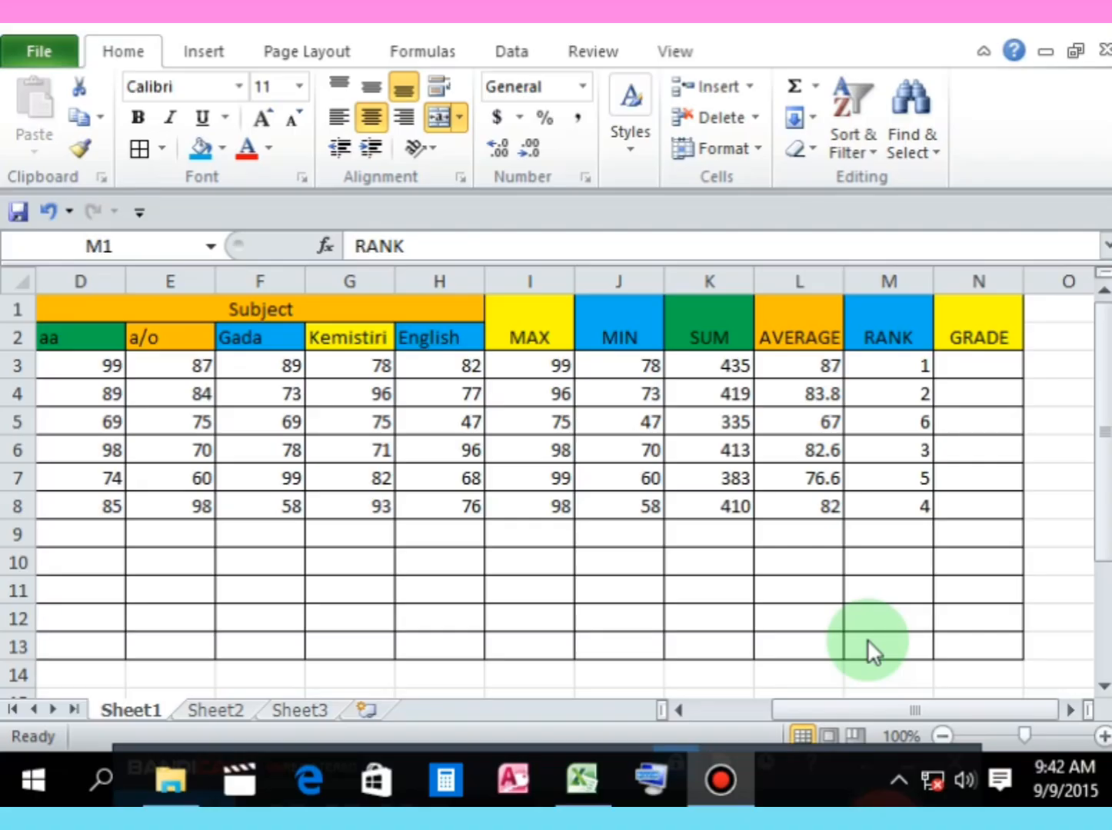
left_click(962, 354)
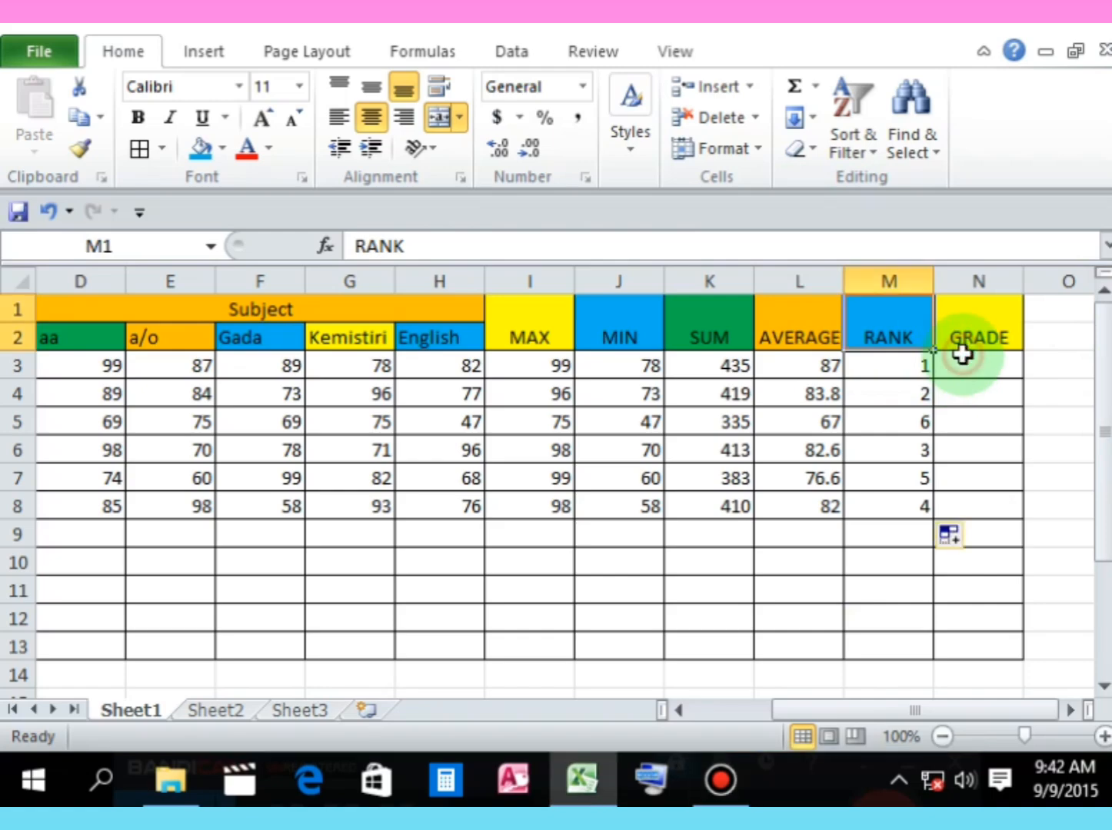
left_click(965, 356)
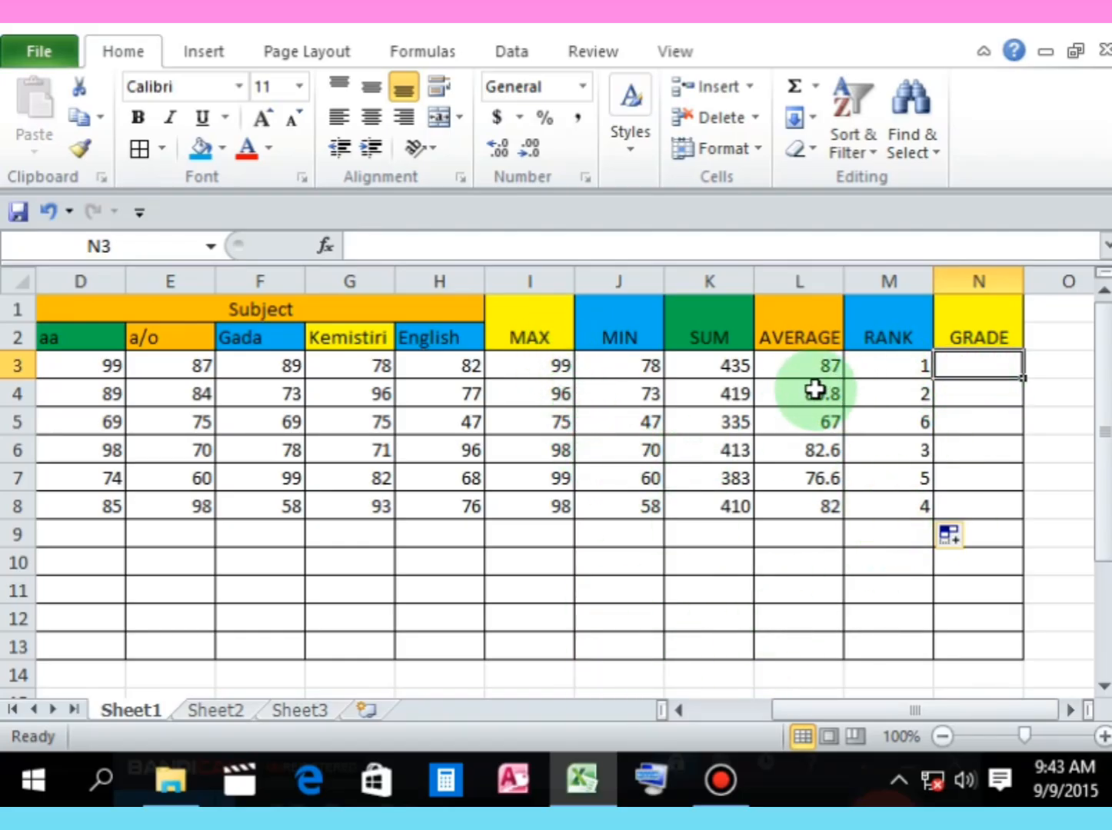
left_click(826, 367)
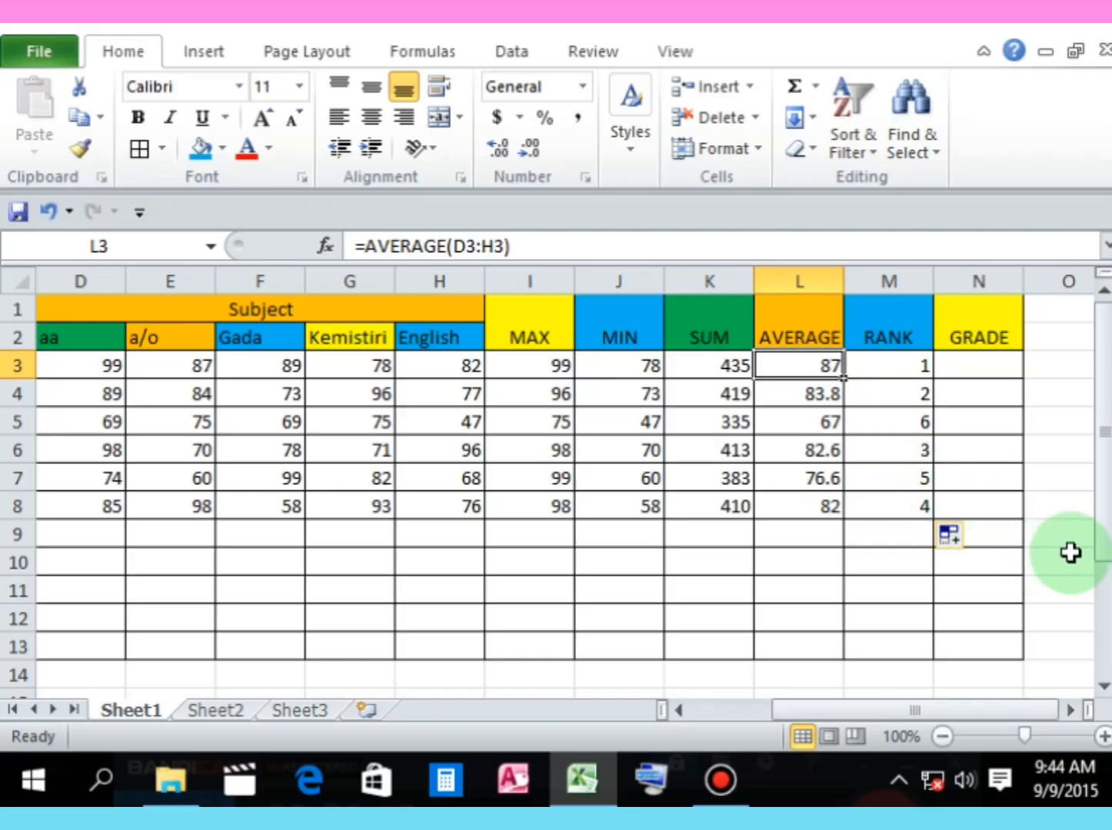
- Start a grading criteria note in cell E14 below the table with "Av>=87, A+"
left_click_drag(1102, 534, 1104, 572)
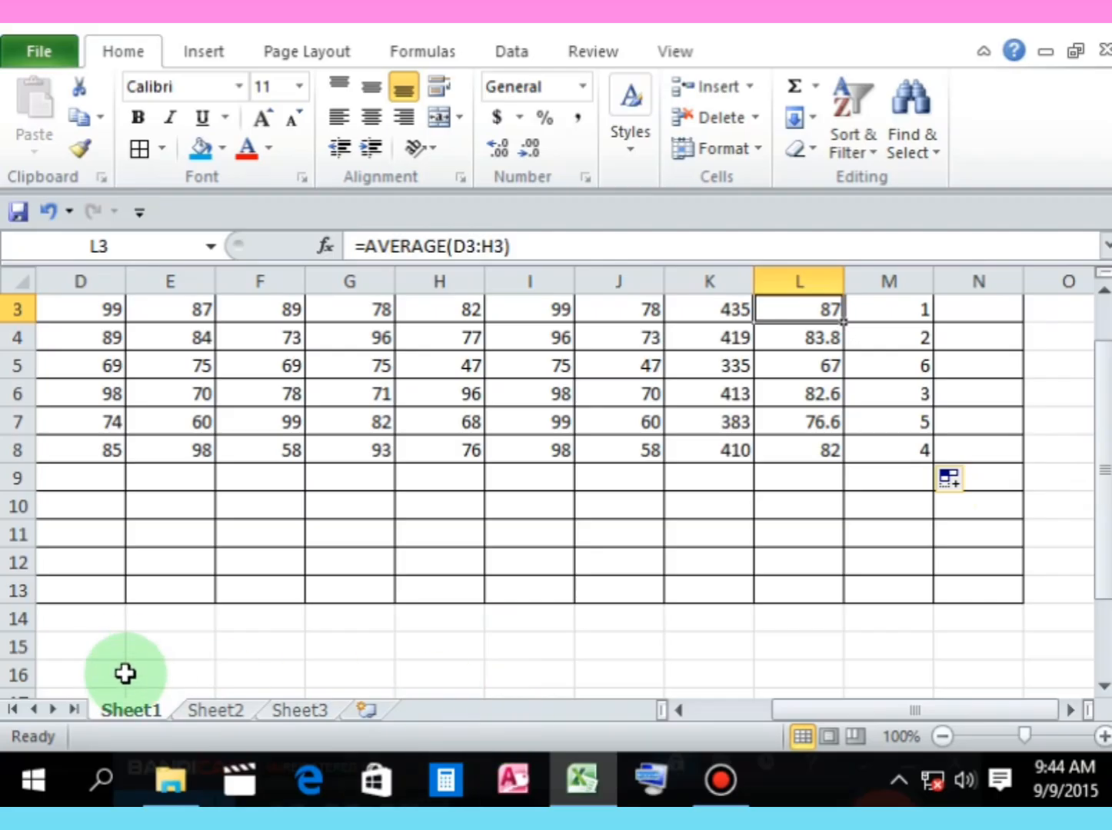
left_click(160, 618)
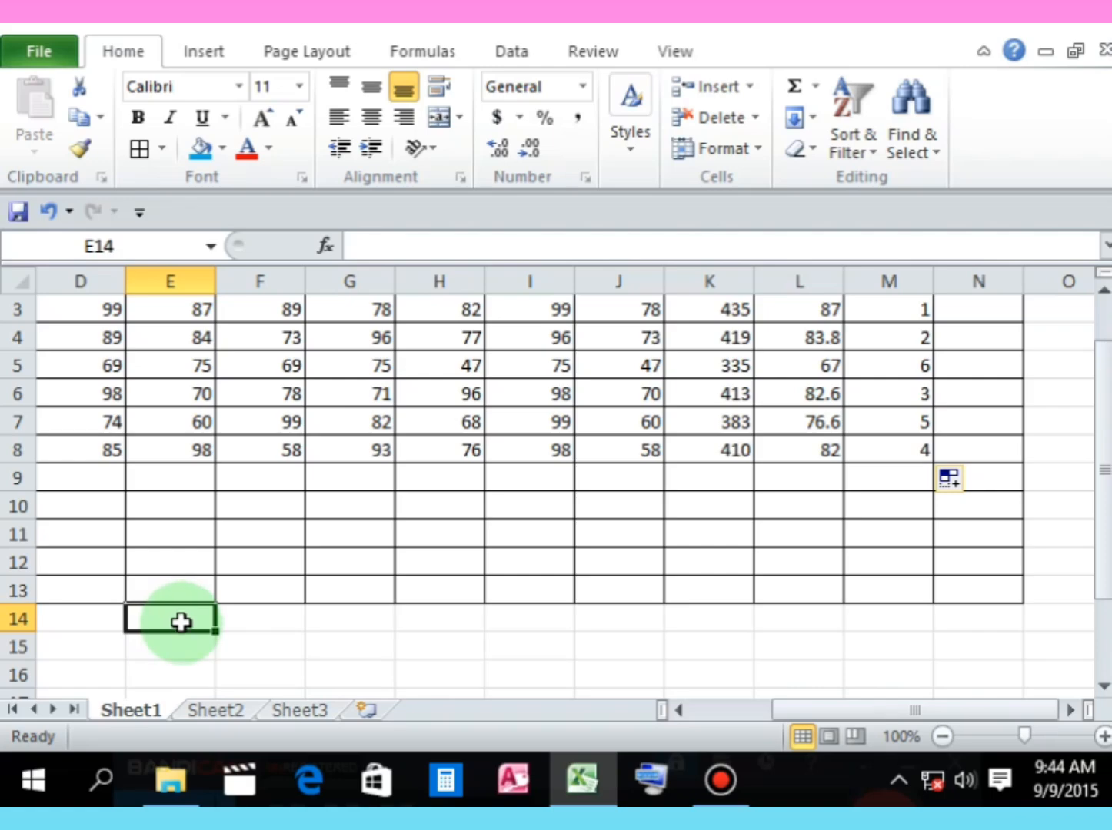
type("Av")
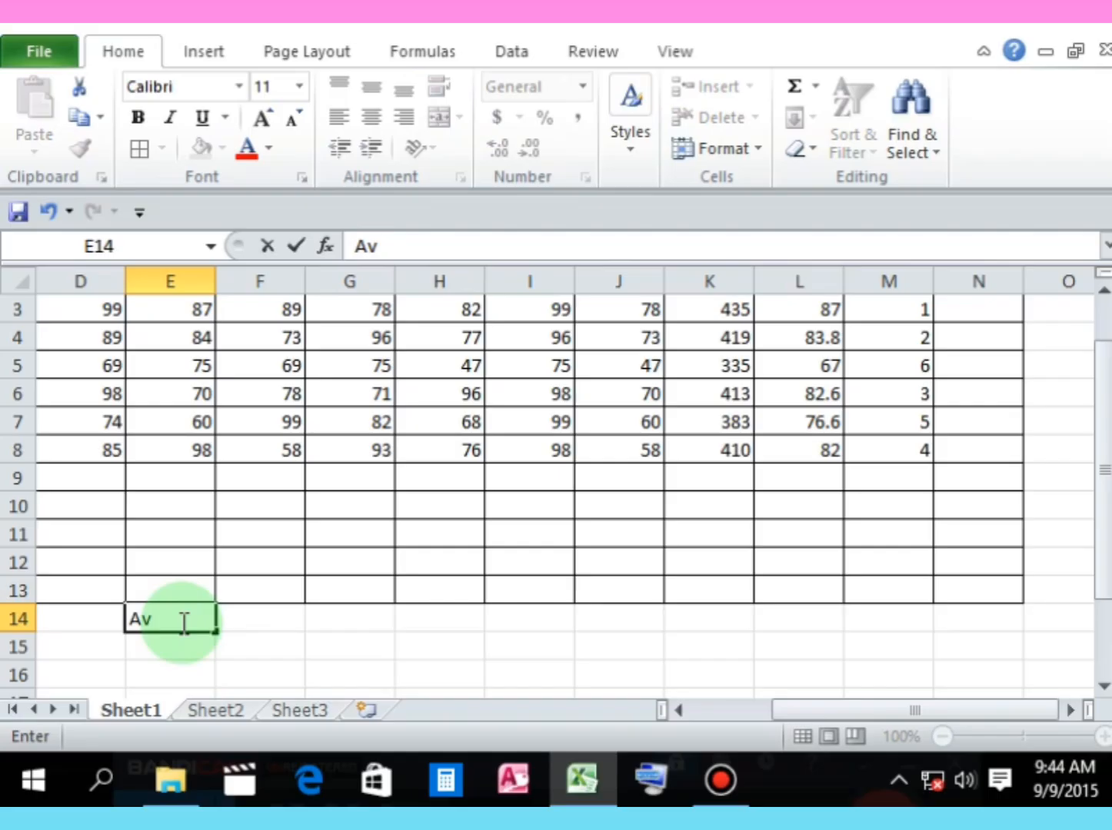
type(">=")
key("alt")
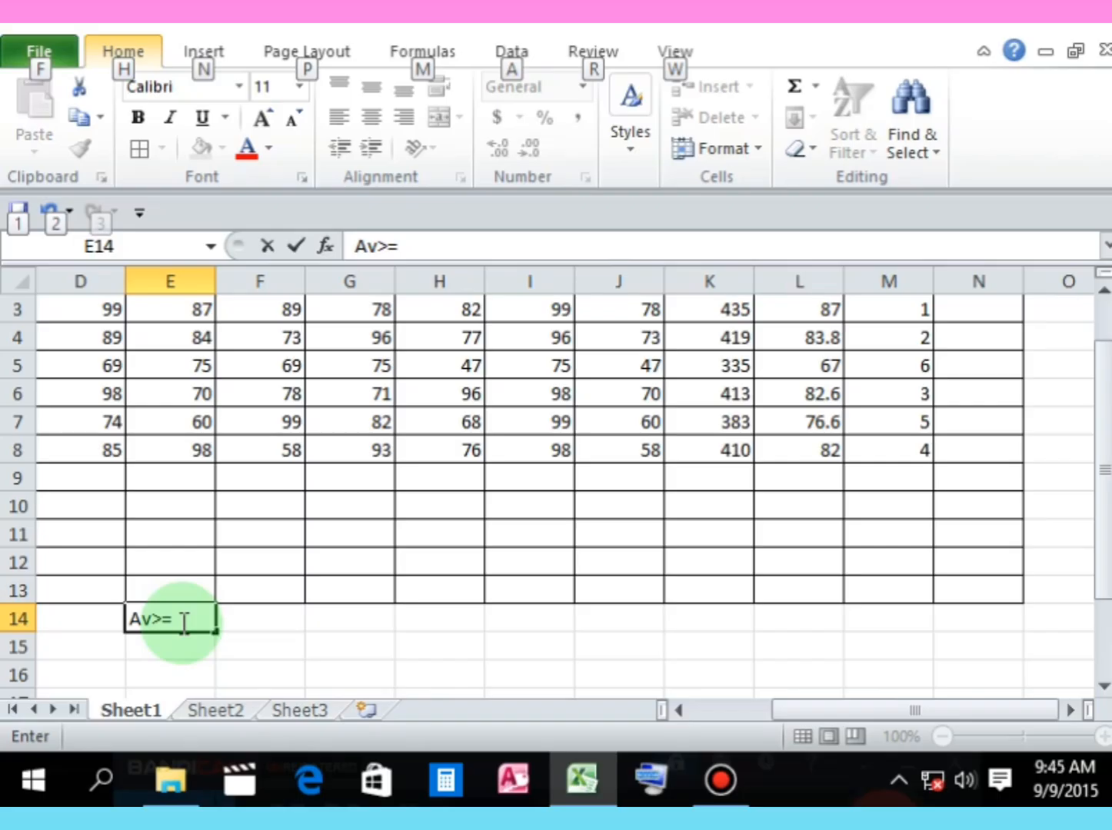
key("alt")
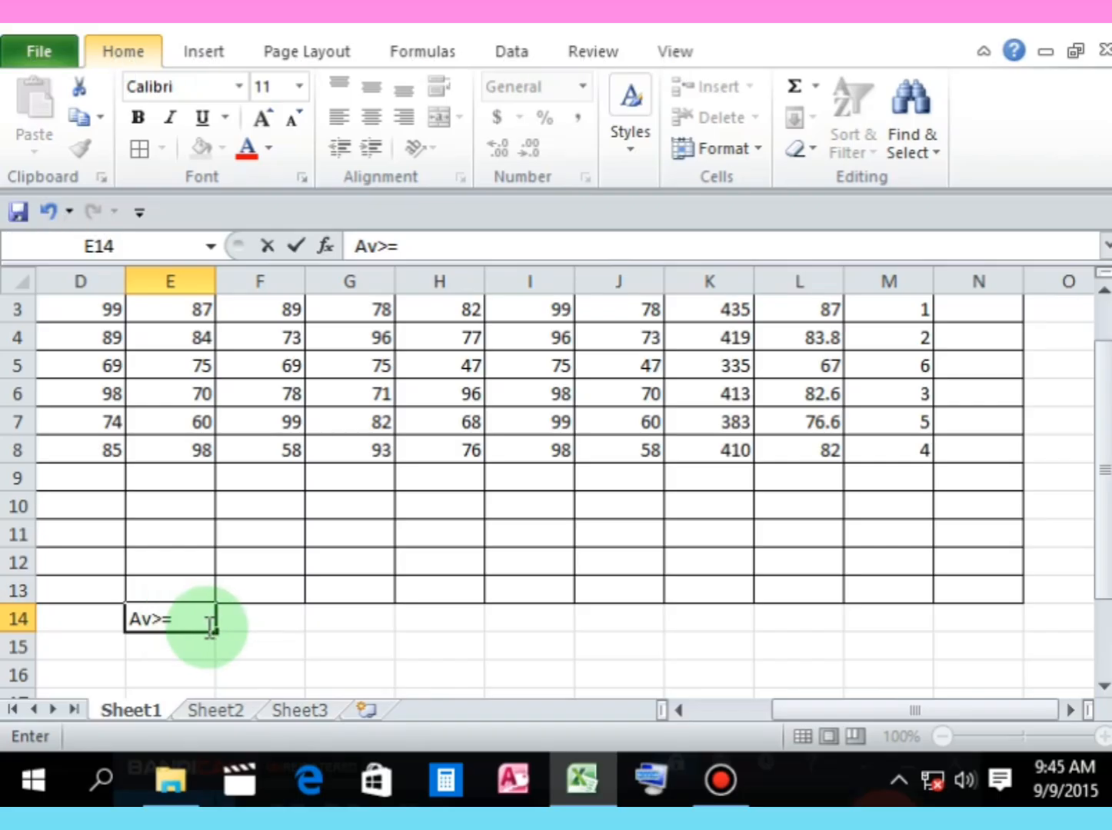
left_click(185, 619)
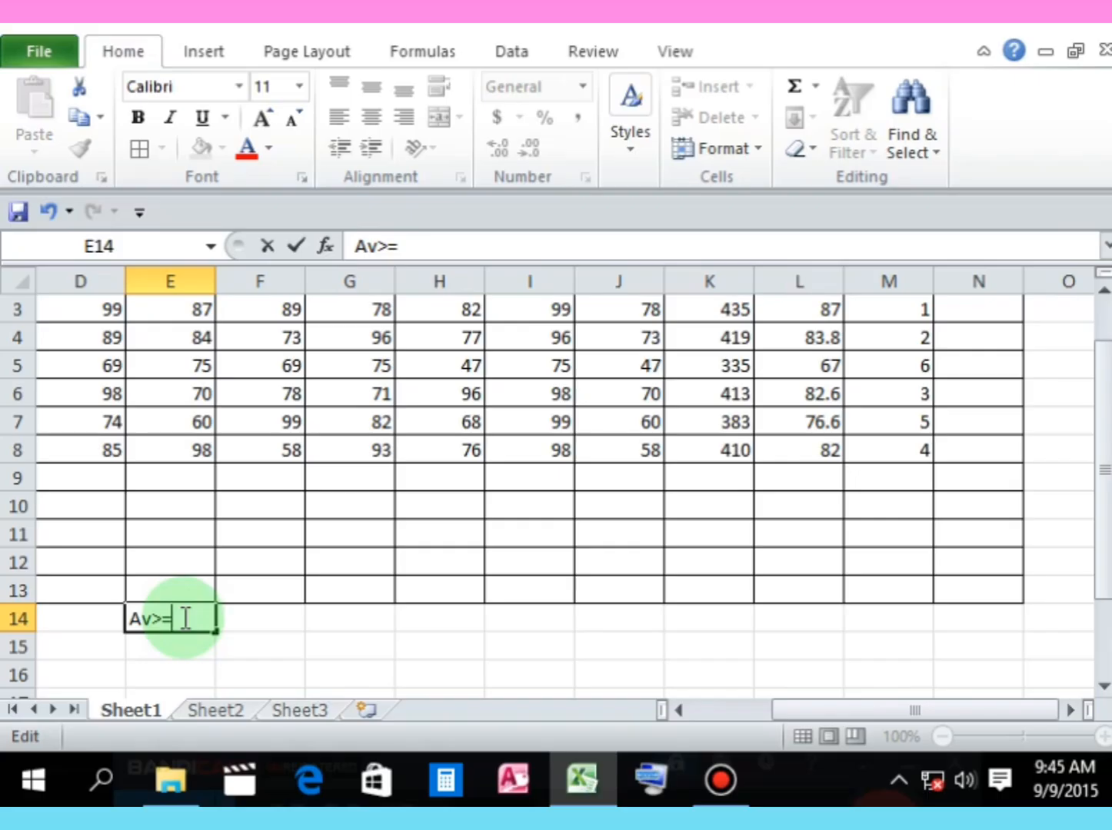
type("87, A+")
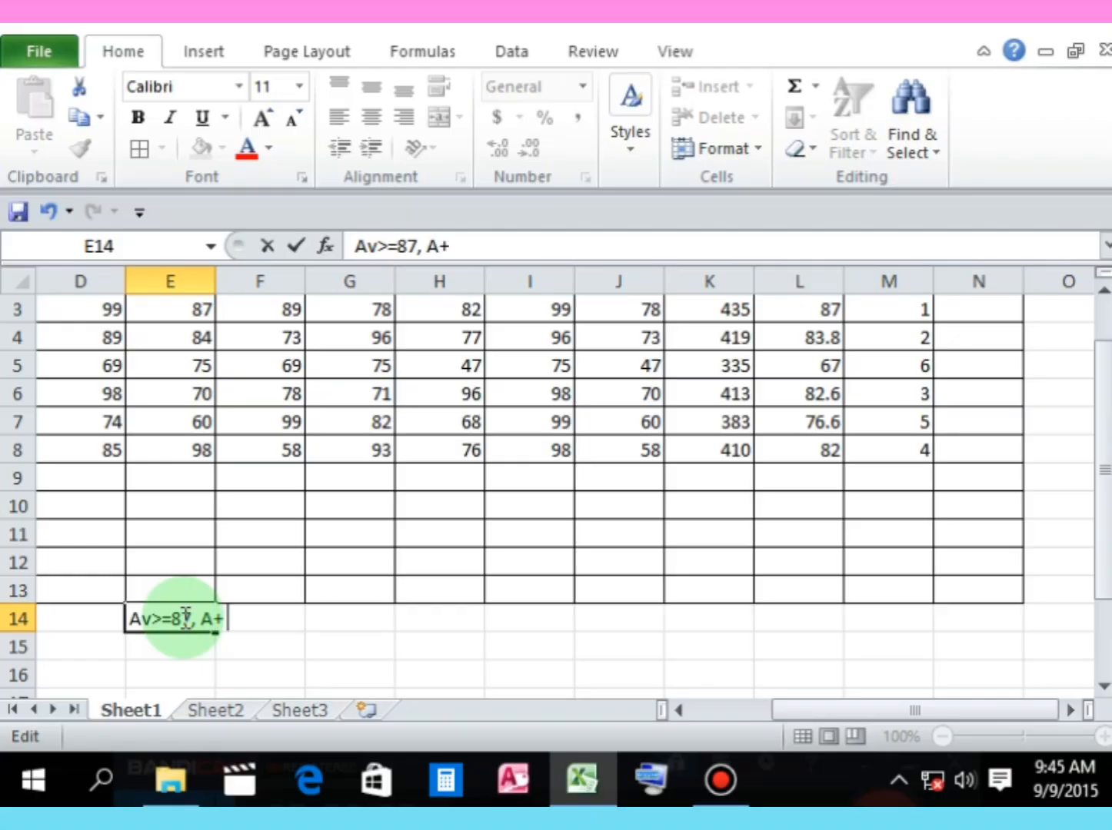
- Extend the grading note in E14 with the criteria "80.5>=A, 75>= A- , 70>= B"
type("*")
key("BackSpace")
type("80.5")
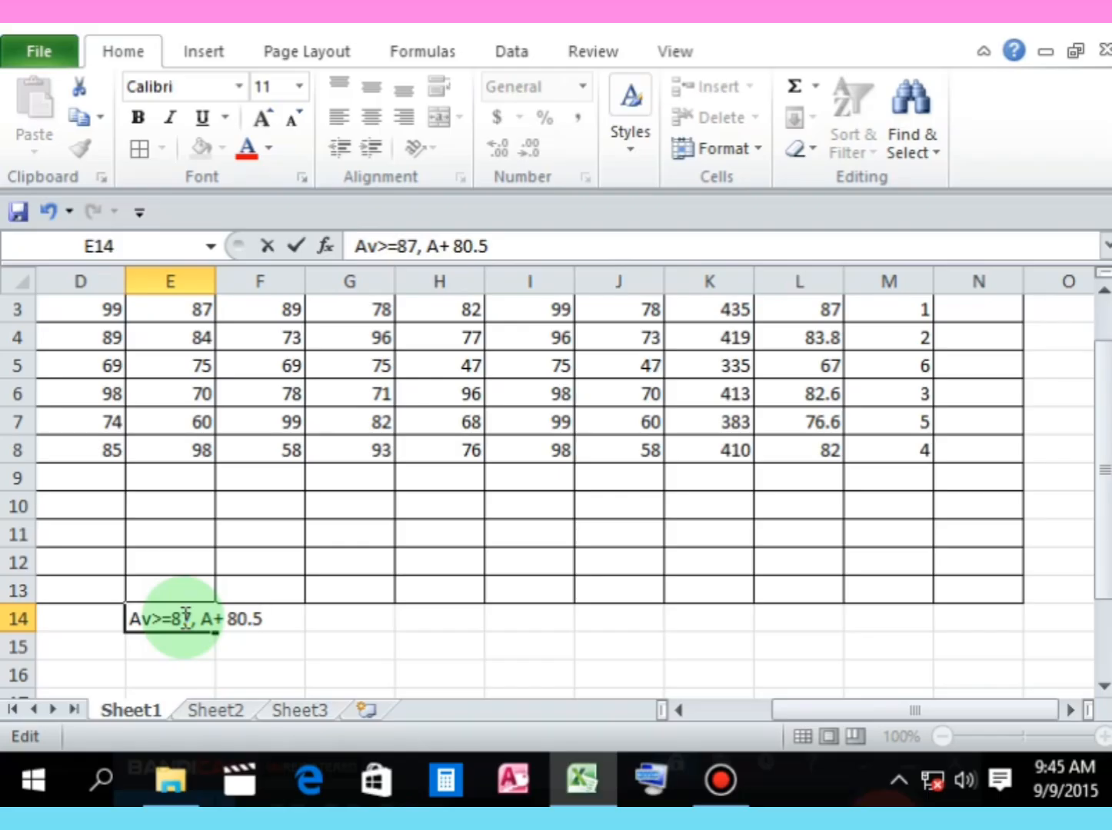
type(">=A, &5")
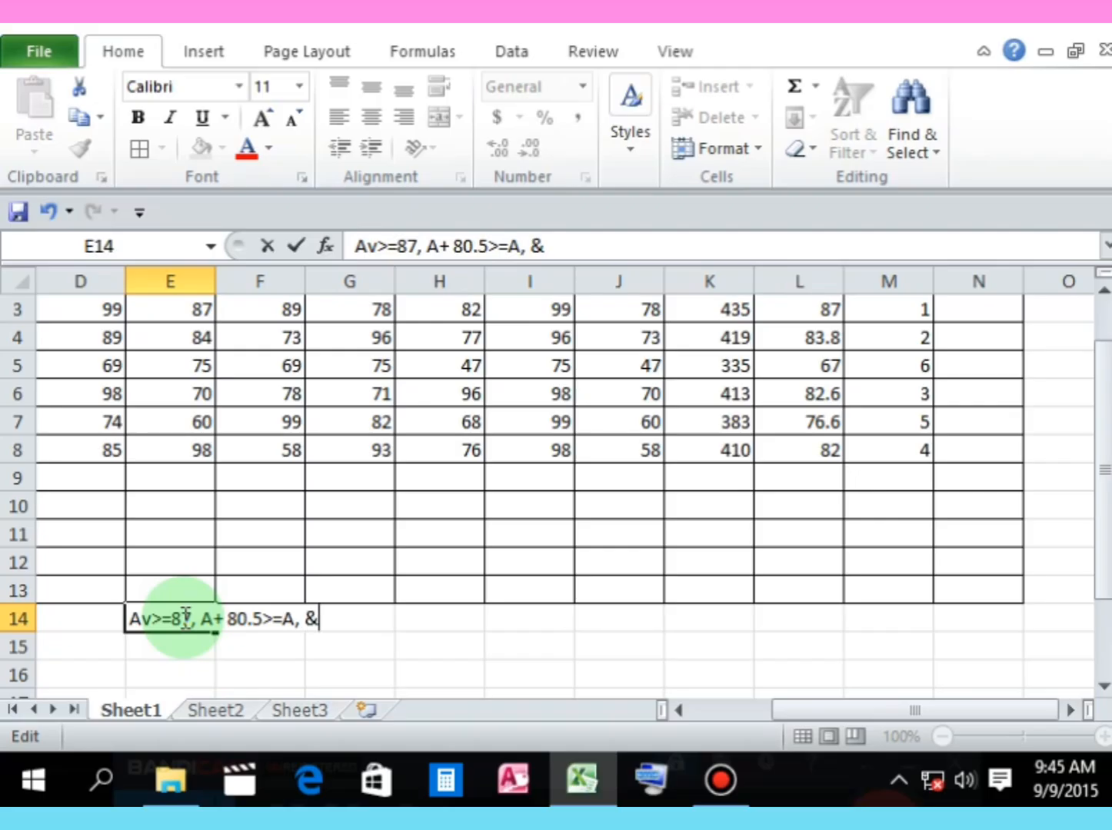
key("BackSpace")
key("BackSpace")
key("BackSpace")
type("75>= A")
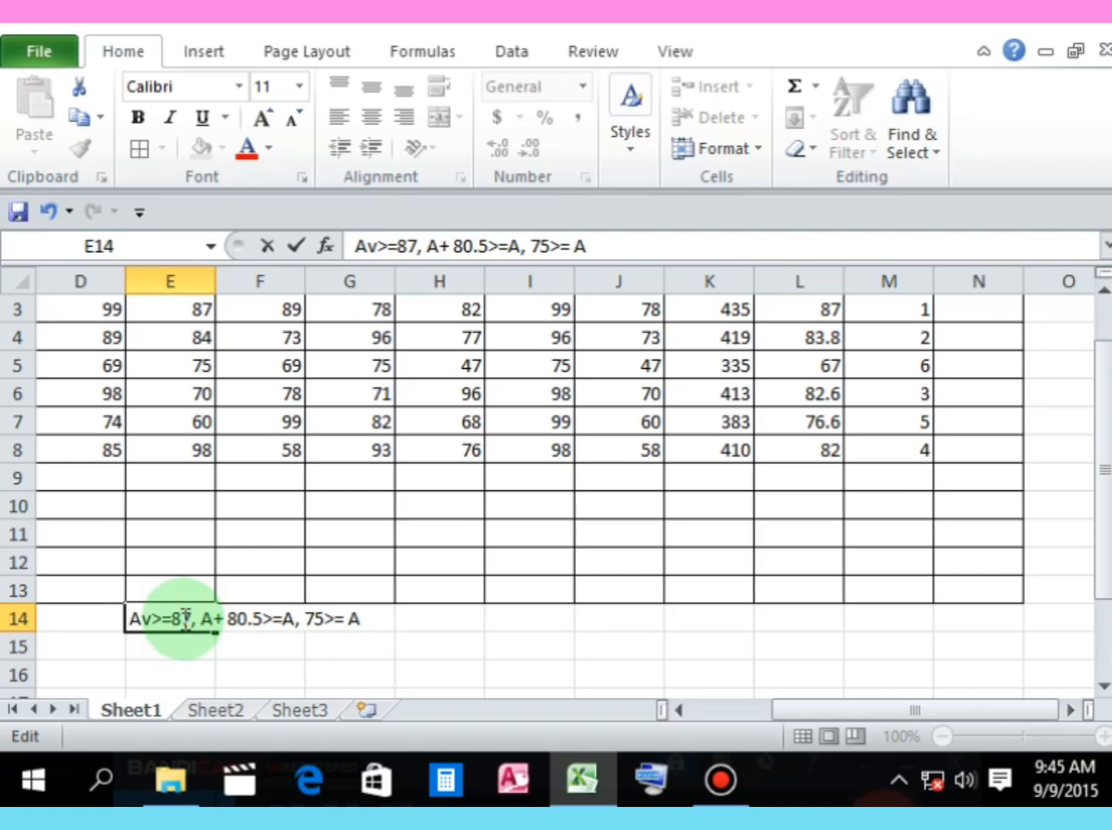
type("- , 70")
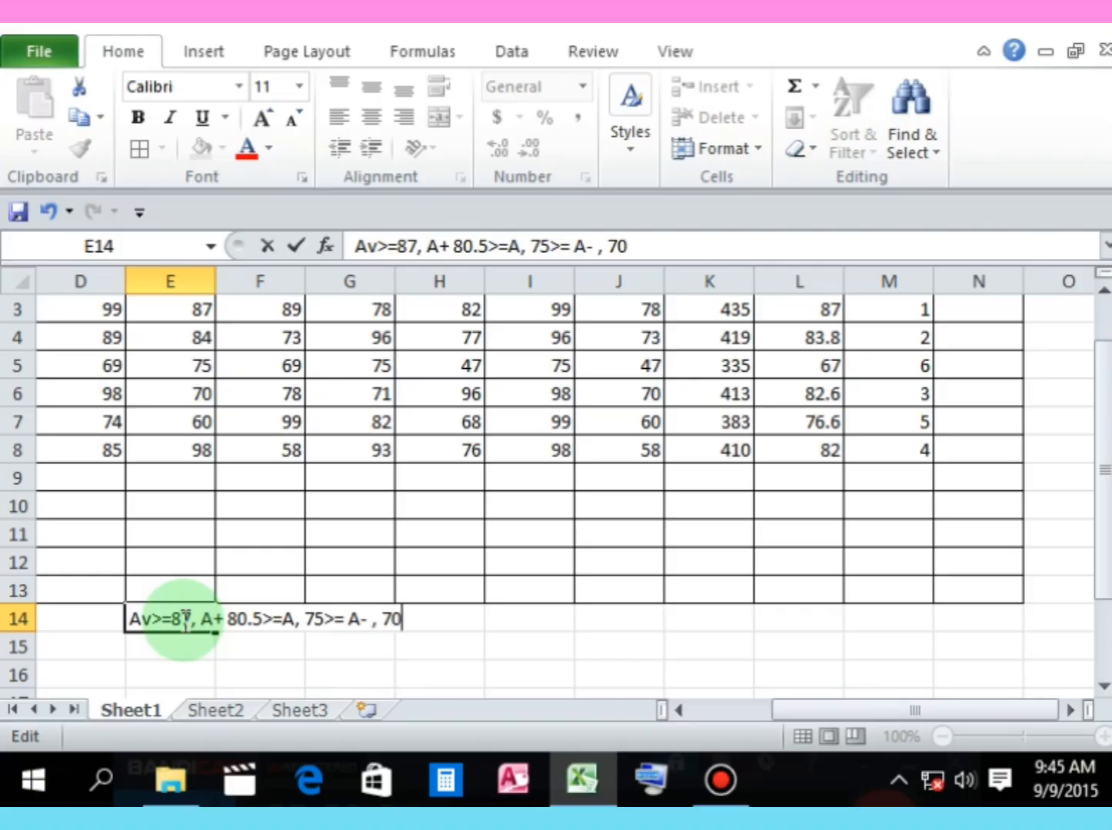
type(">=")
type("B")
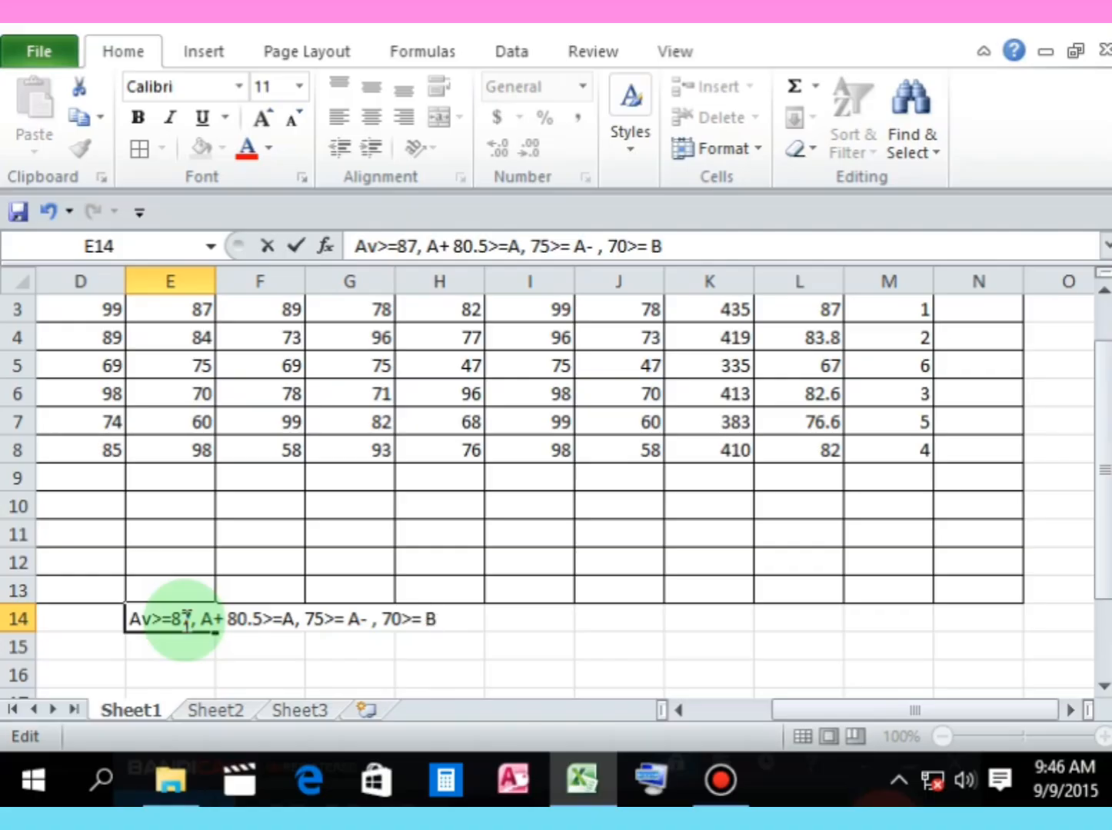
- Complete the grading note in E14 with ", 65.5>= C" and commit the entry
type(", ")
type("^5")
key("BackSpace")
key("BackSpace")
type("6")
type("6")
key("BackSpace")
type("5.5")
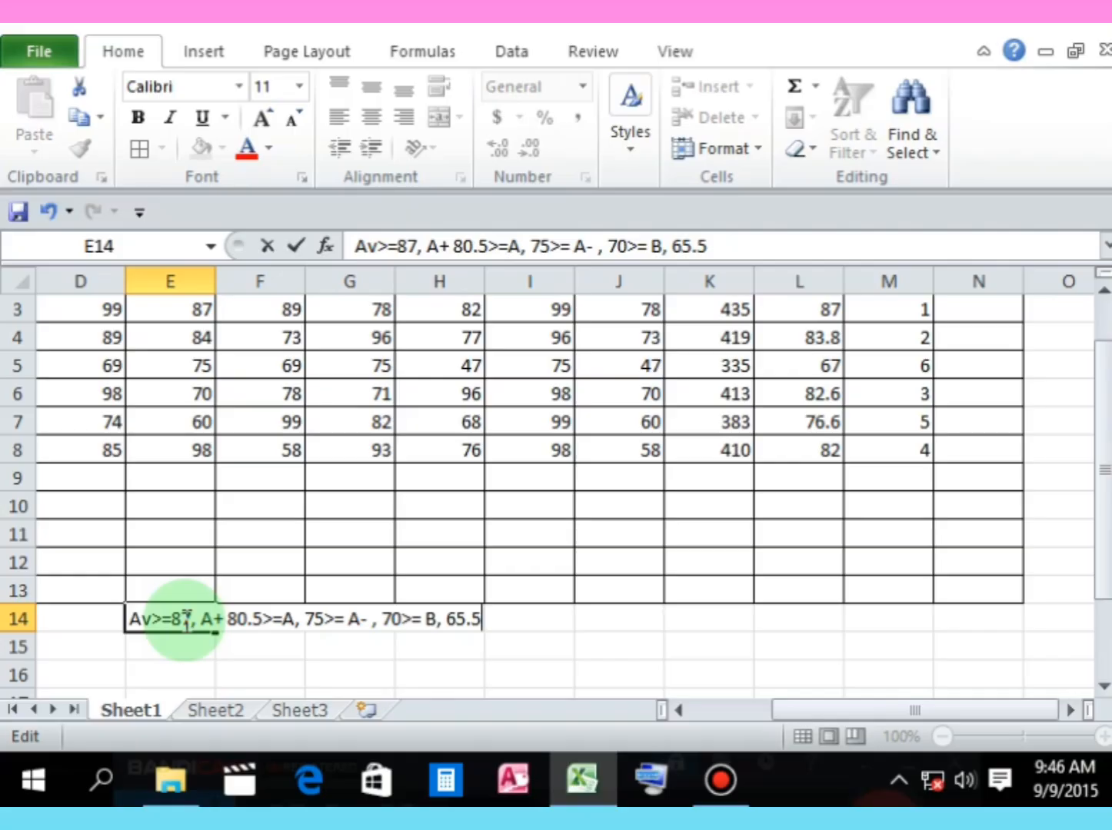
type(">= C")
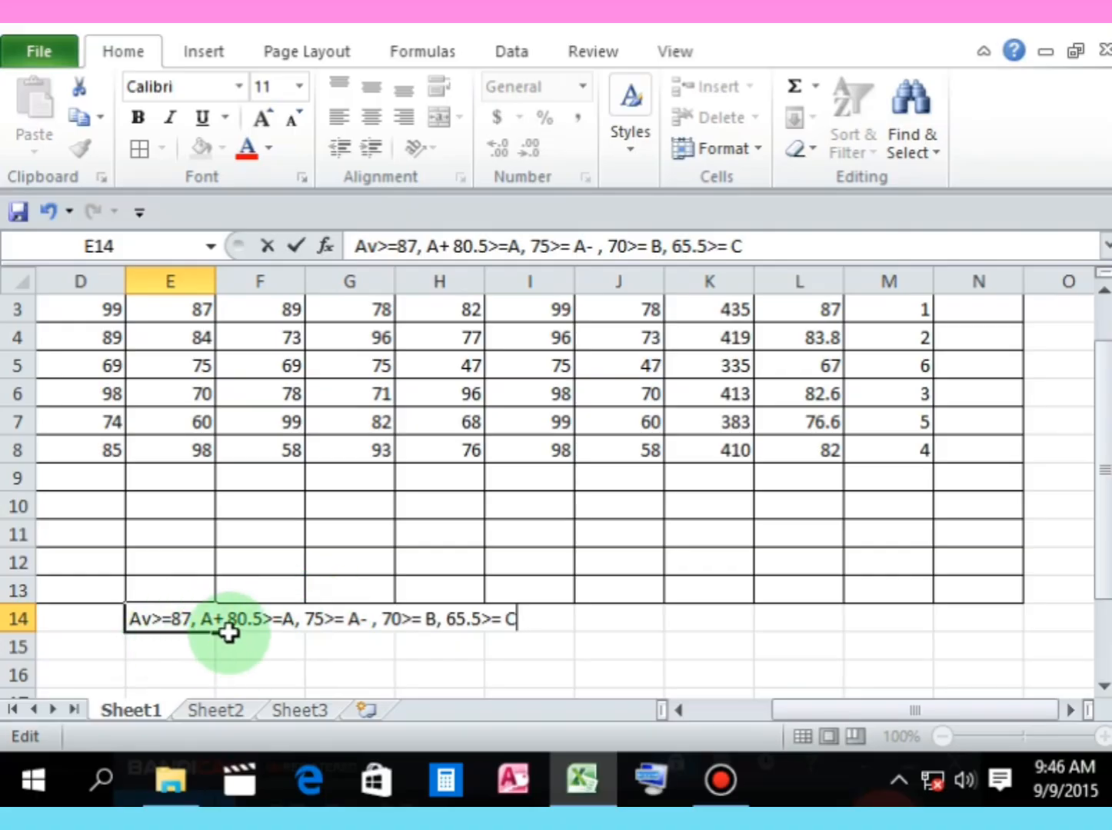
left_click(290, 618)
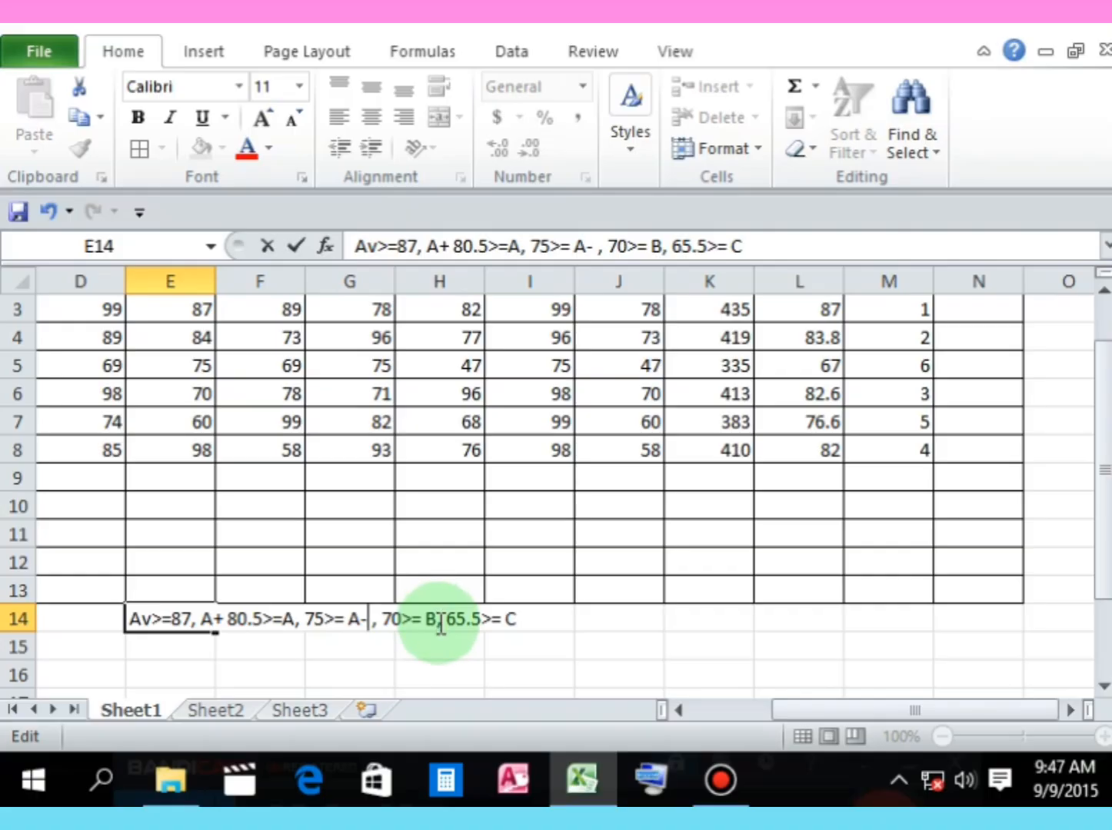
left_click(526, 623)
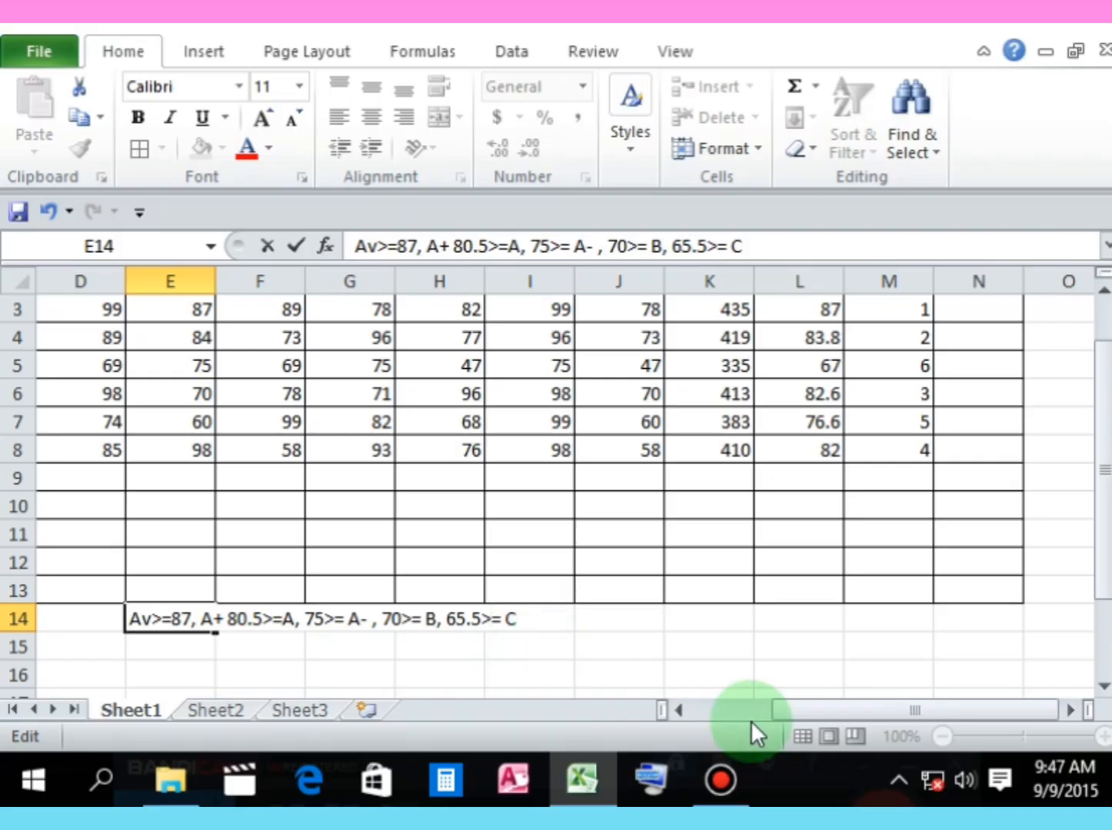
left_click(1102, 292)
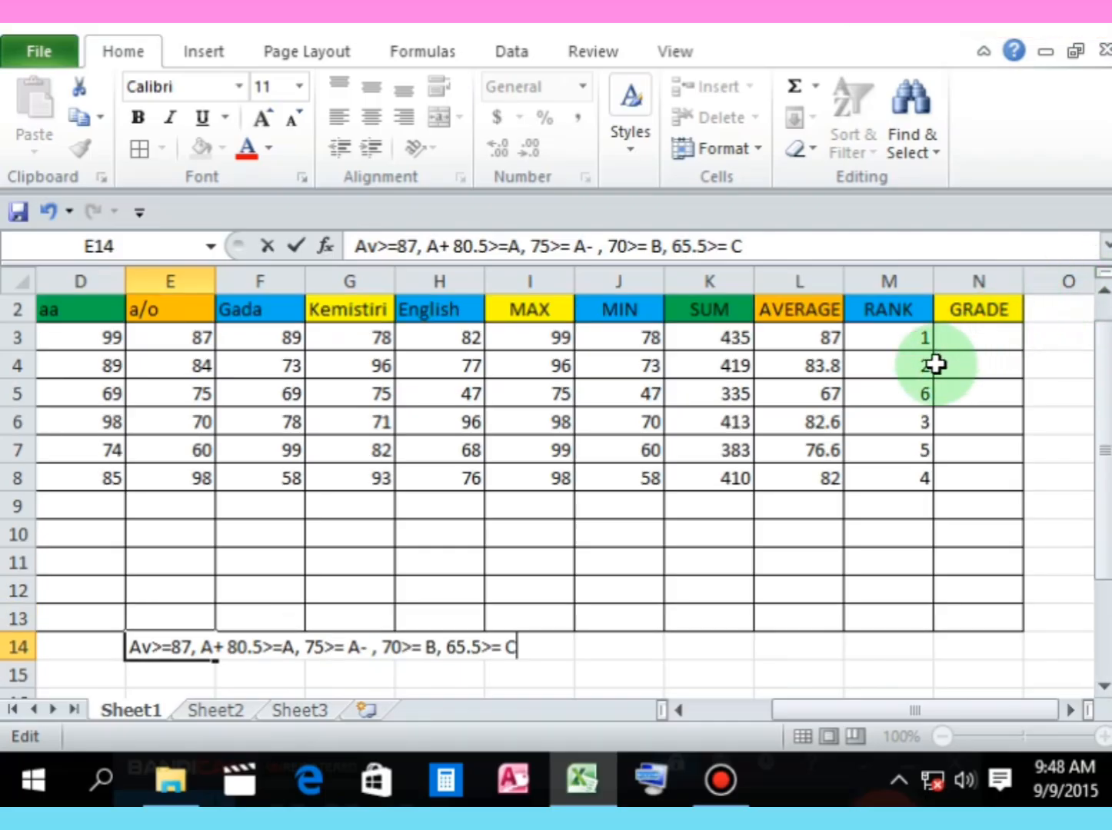
left_click(605, 607)
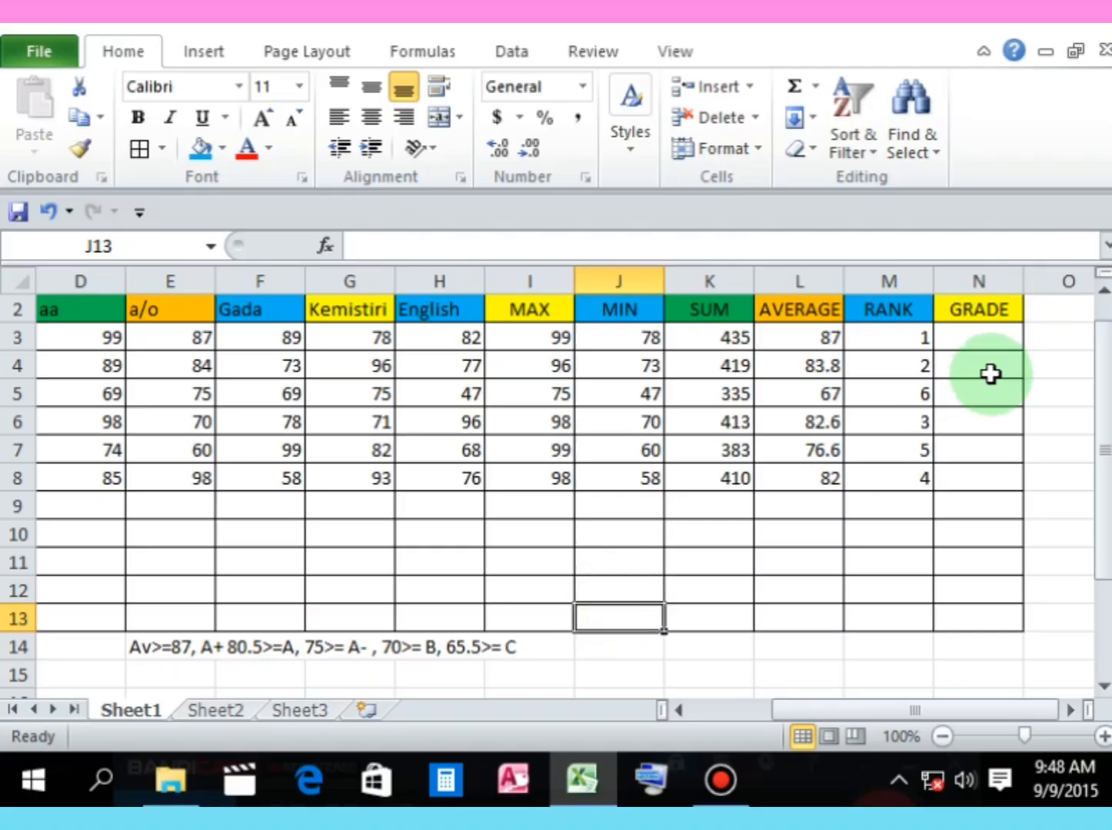
- Insert the IF function into cell N3, the first cell under GRADE
left_click(975, 342)
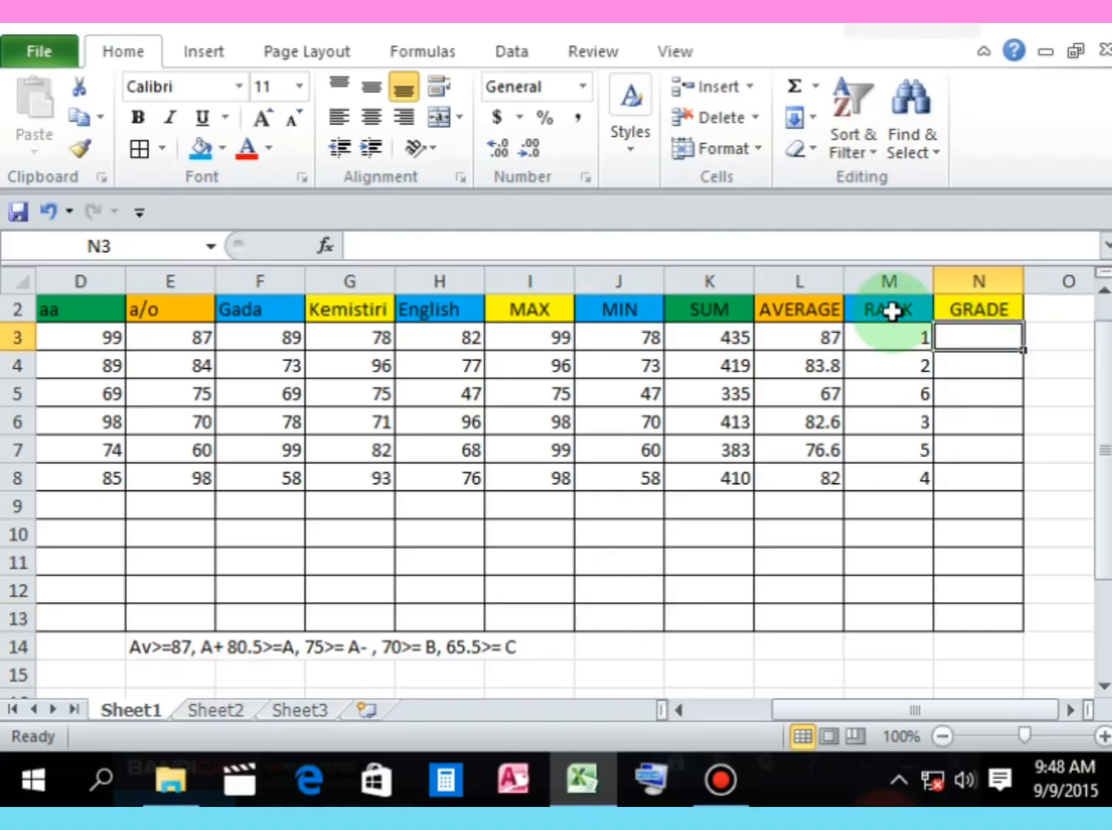
left_click(327, 245)
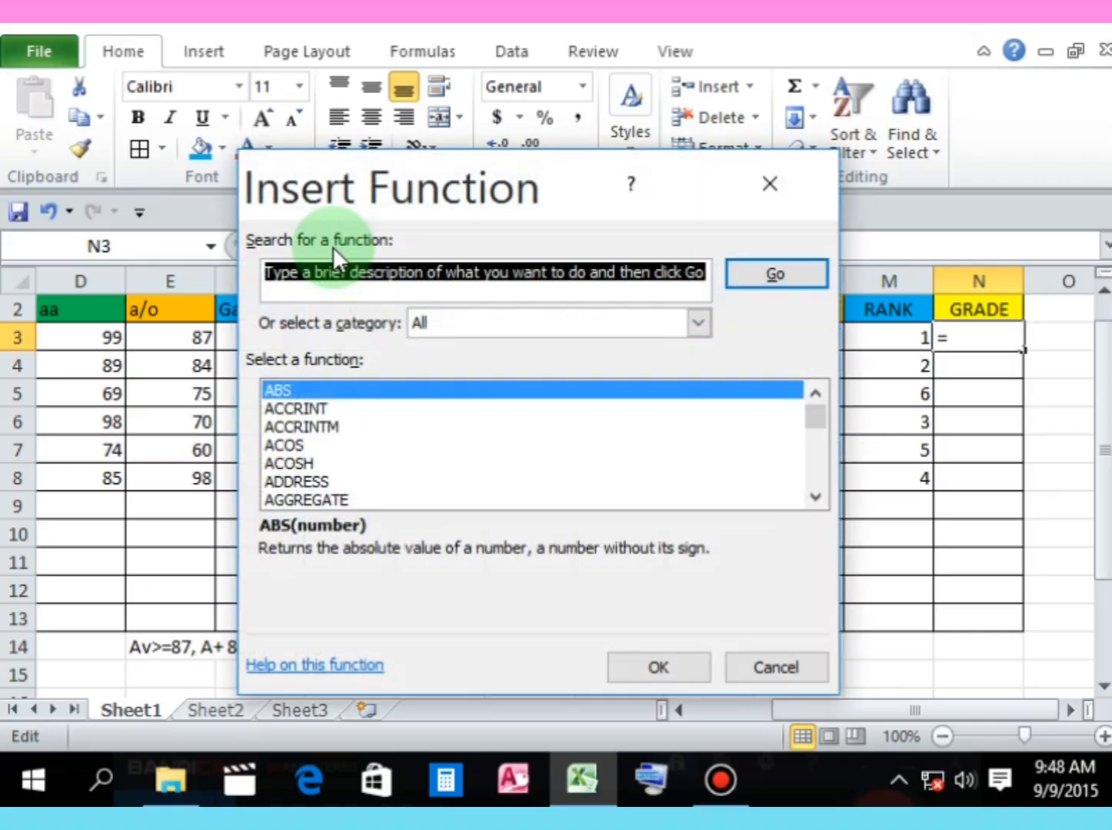
left_click(308, 445)
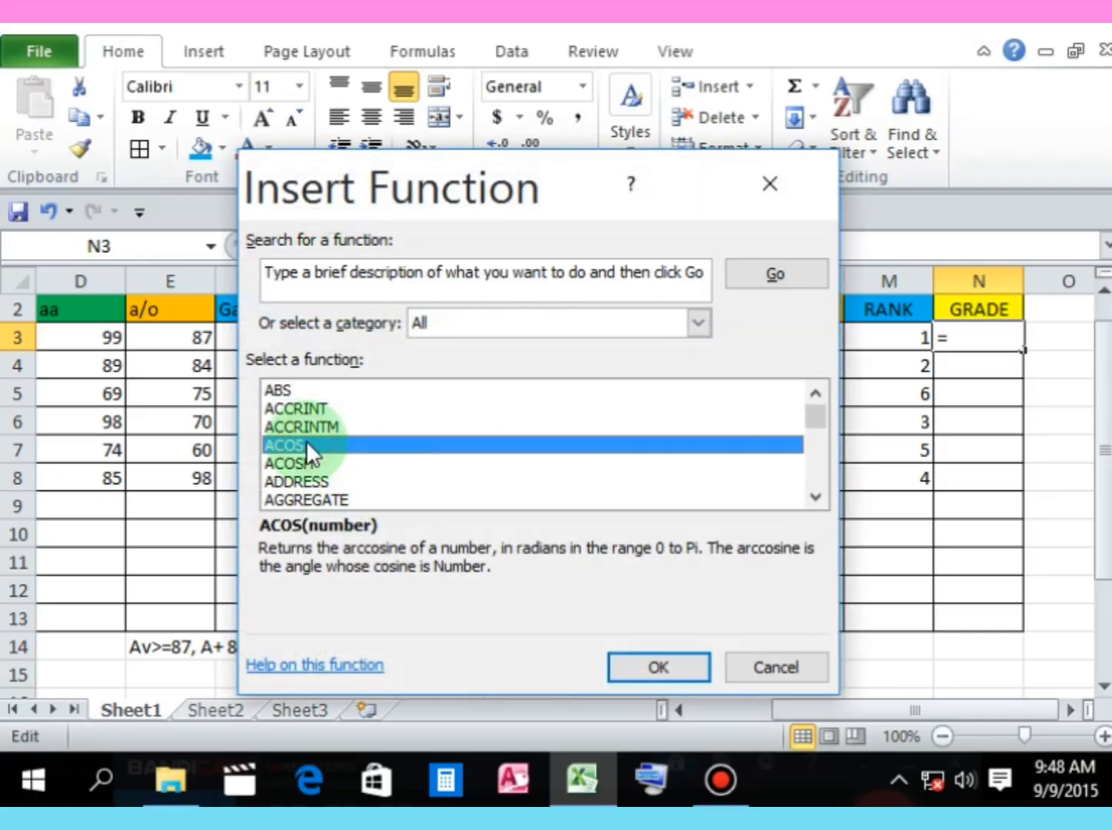
key("i")
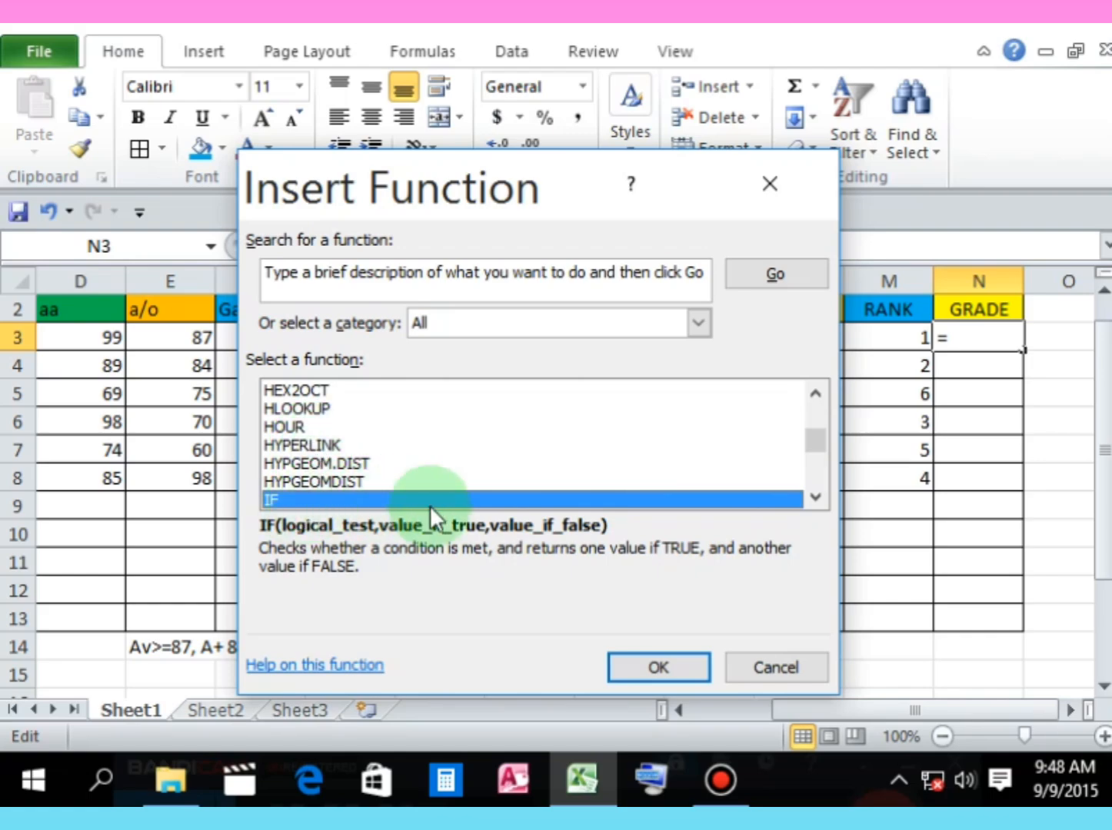
left_click(814, 496)
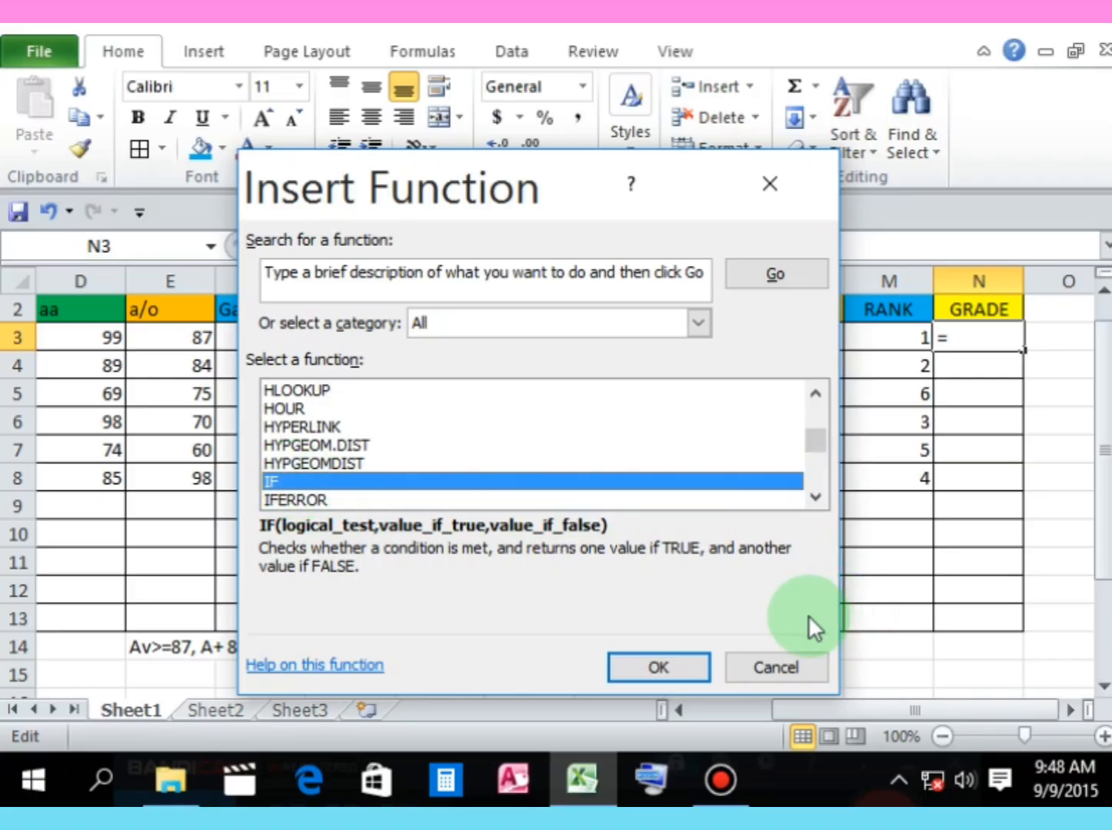
left_click(688, 670)
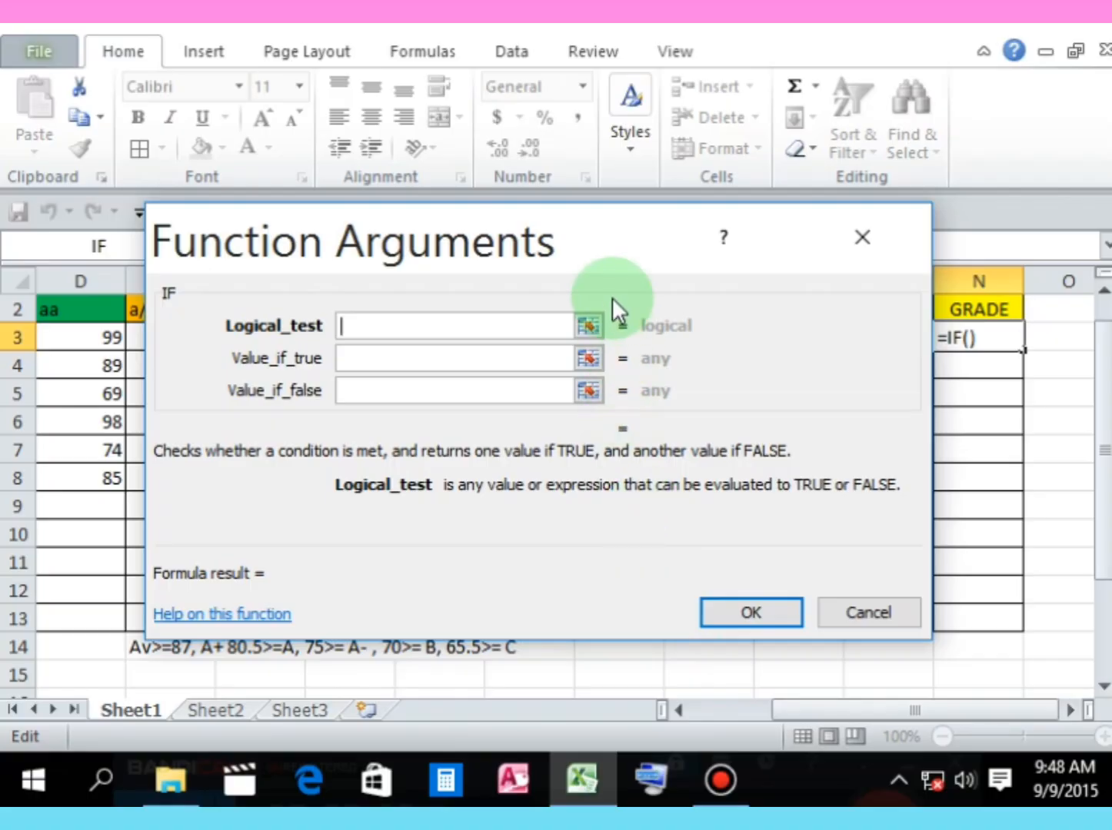
- Build the IF formula's logical test in N3 as L3>=87, referencing the first student's average, with the dialog clear of the table
left_click_drag(599, 217, 624, 523)
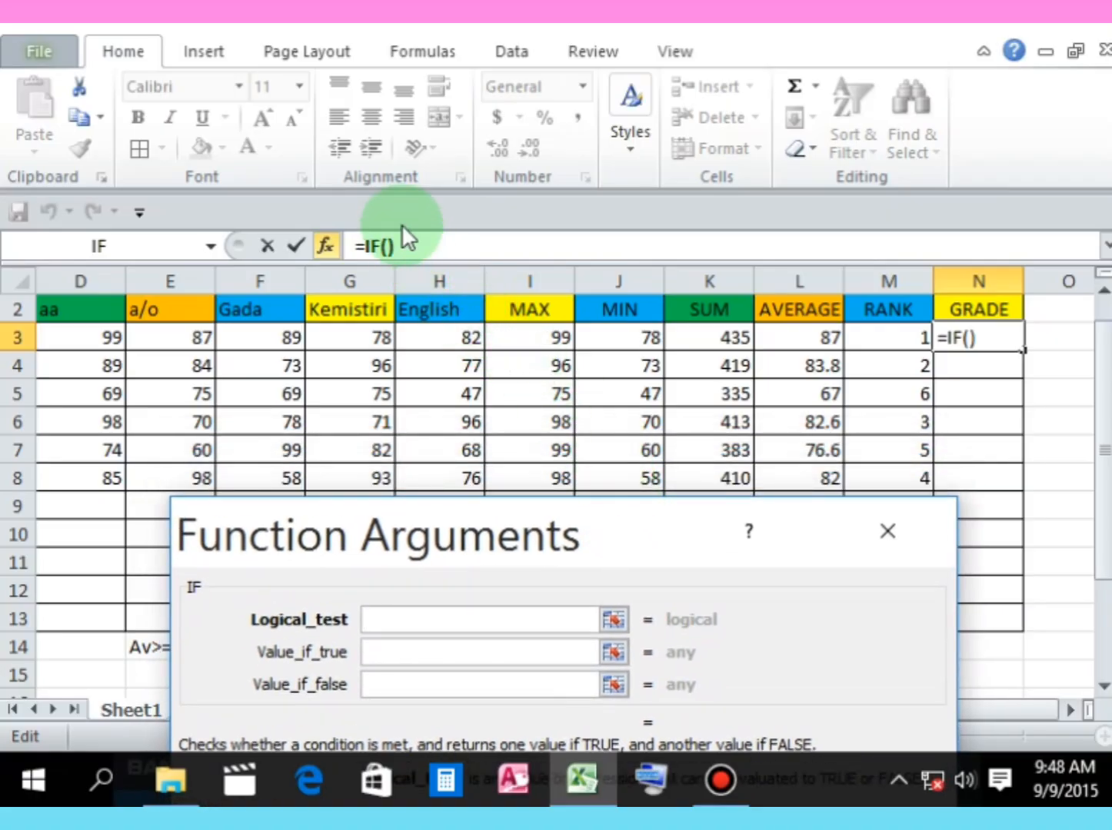
left_click(410, 249)
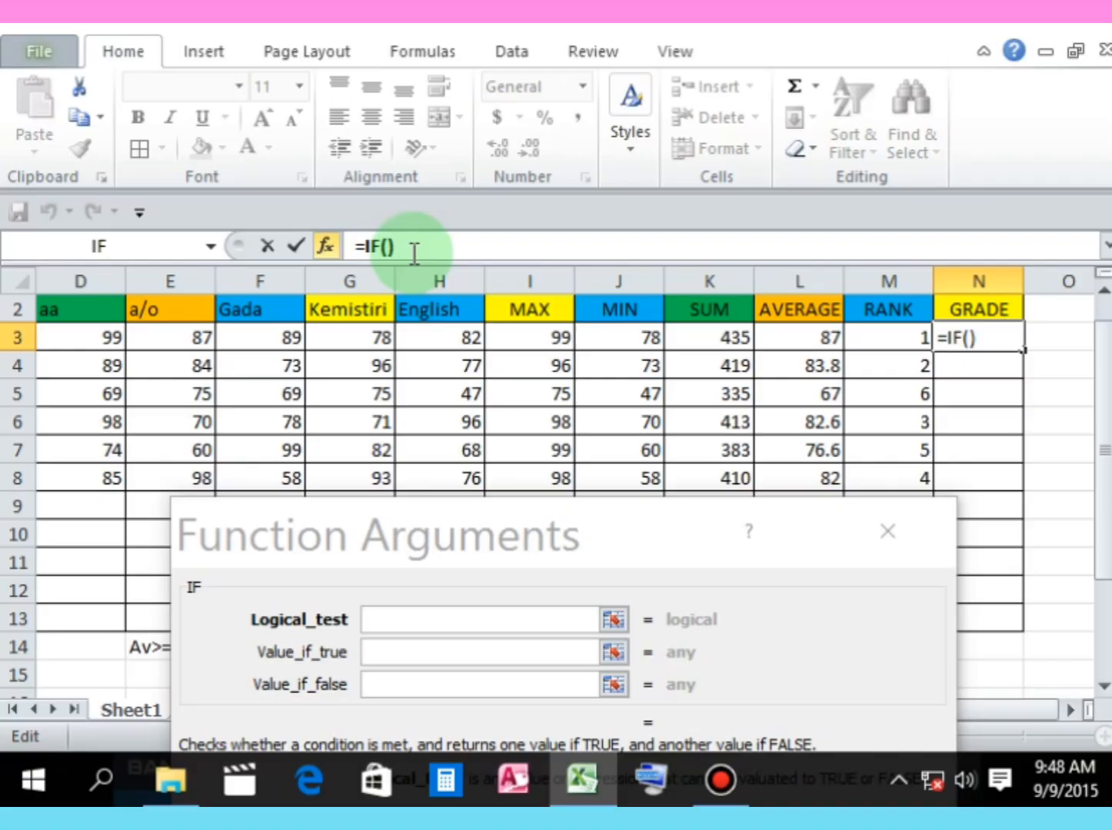
key("BackSpace")
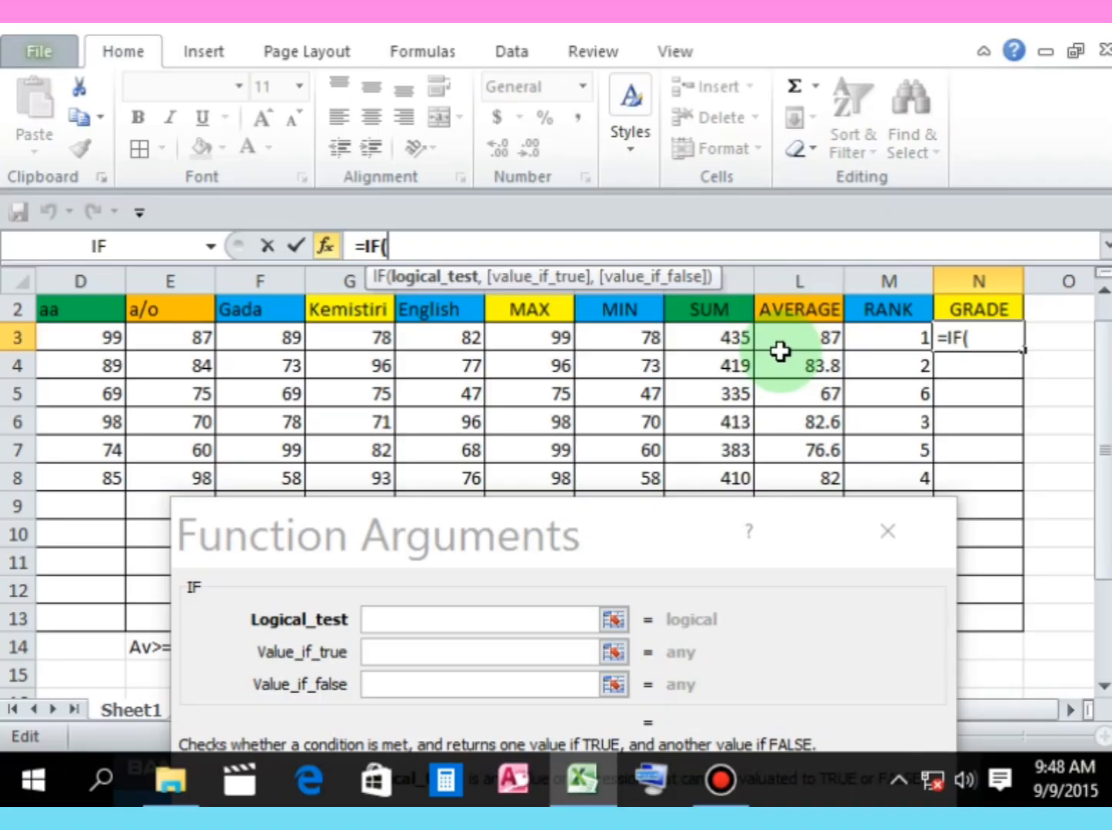
left_click(806, 336)
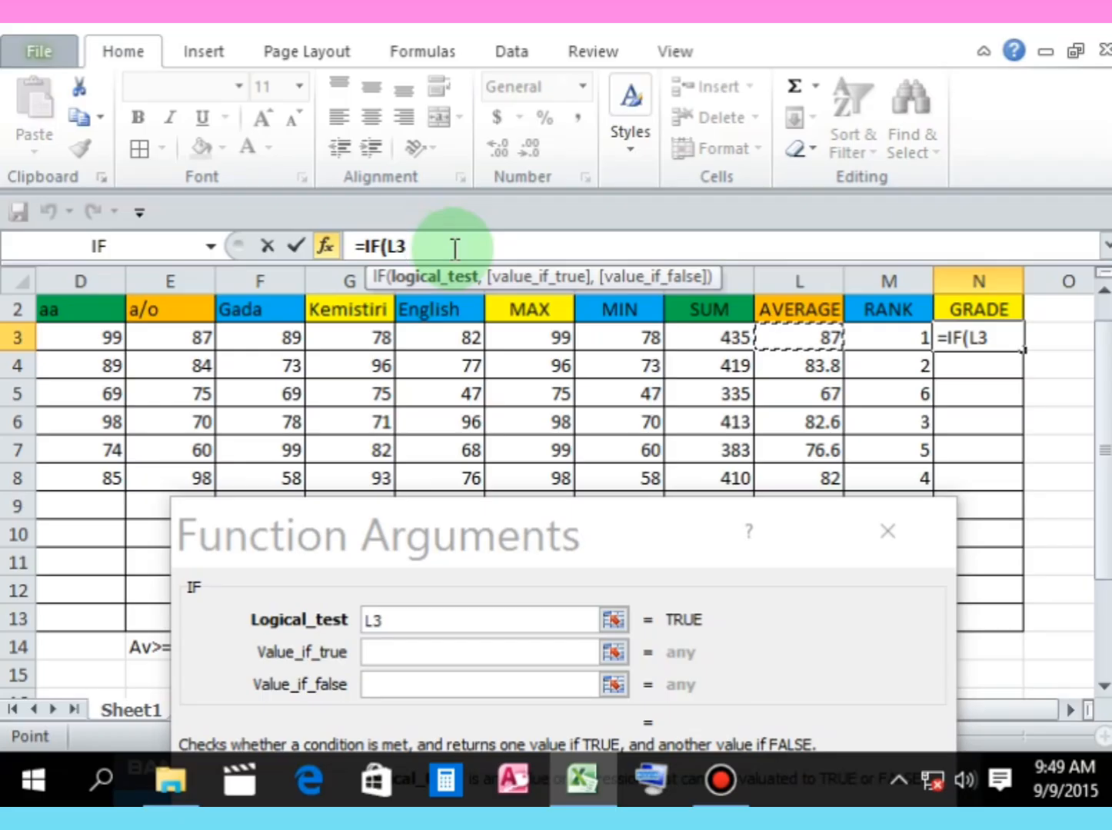
type(">=")
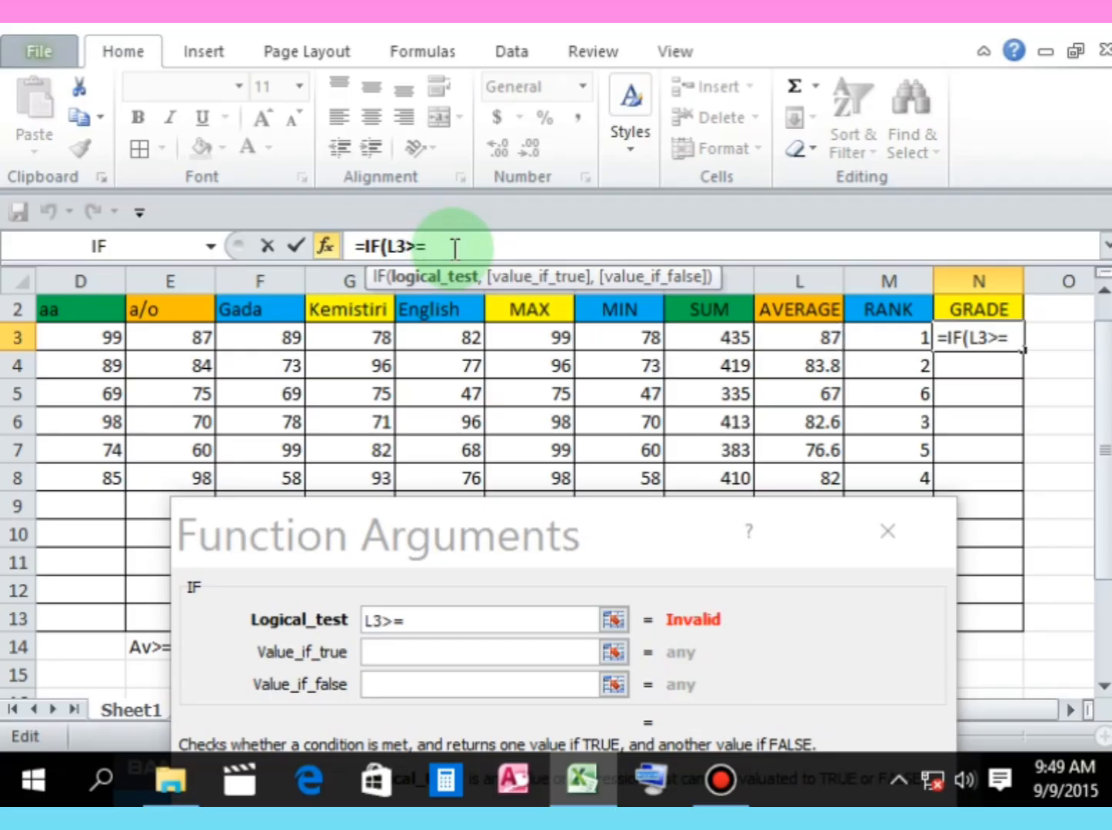
type("87,")
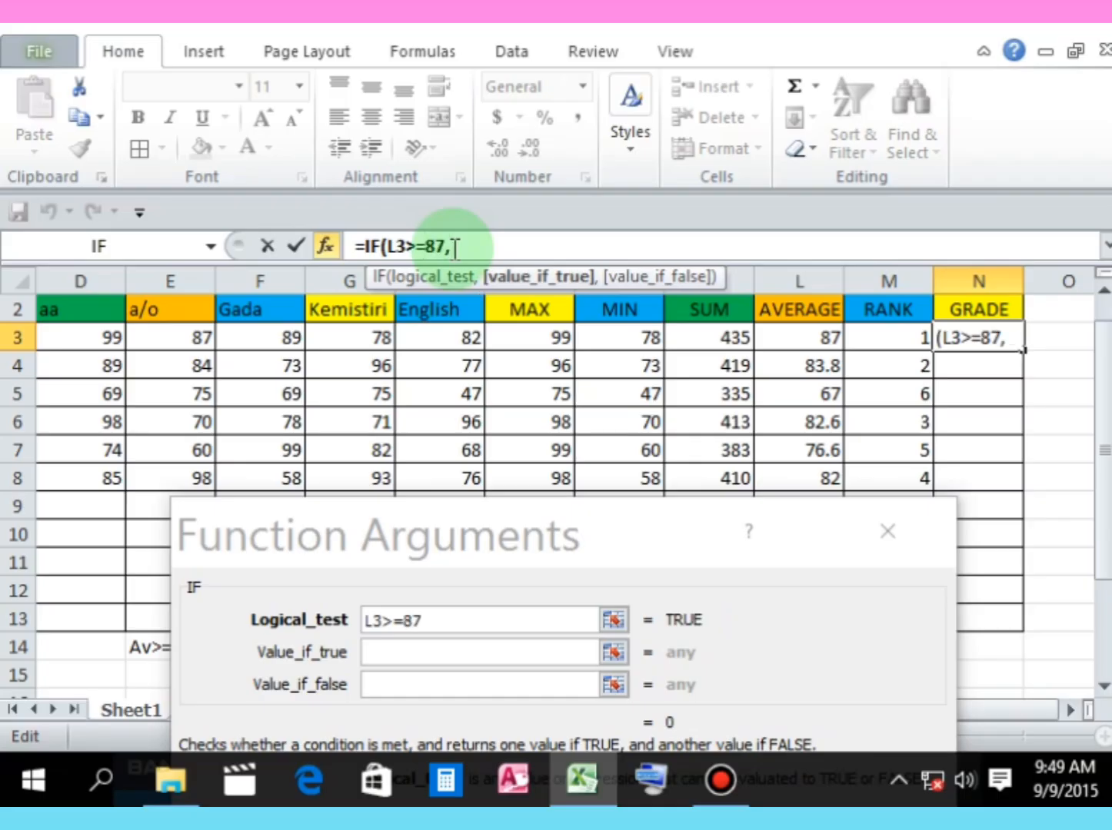
- Give the L3>=87 test the true value "A+" and start the value-if-false argument
type("\"\"")
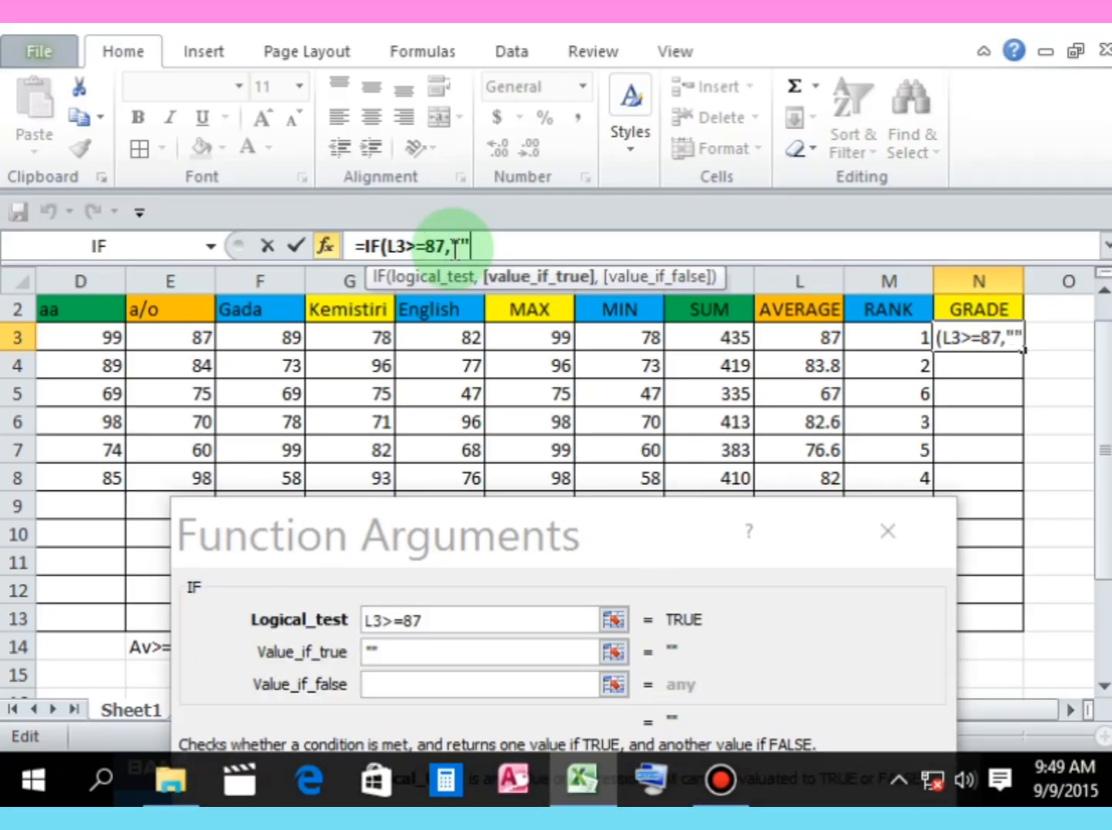
key("Left")
type("A")
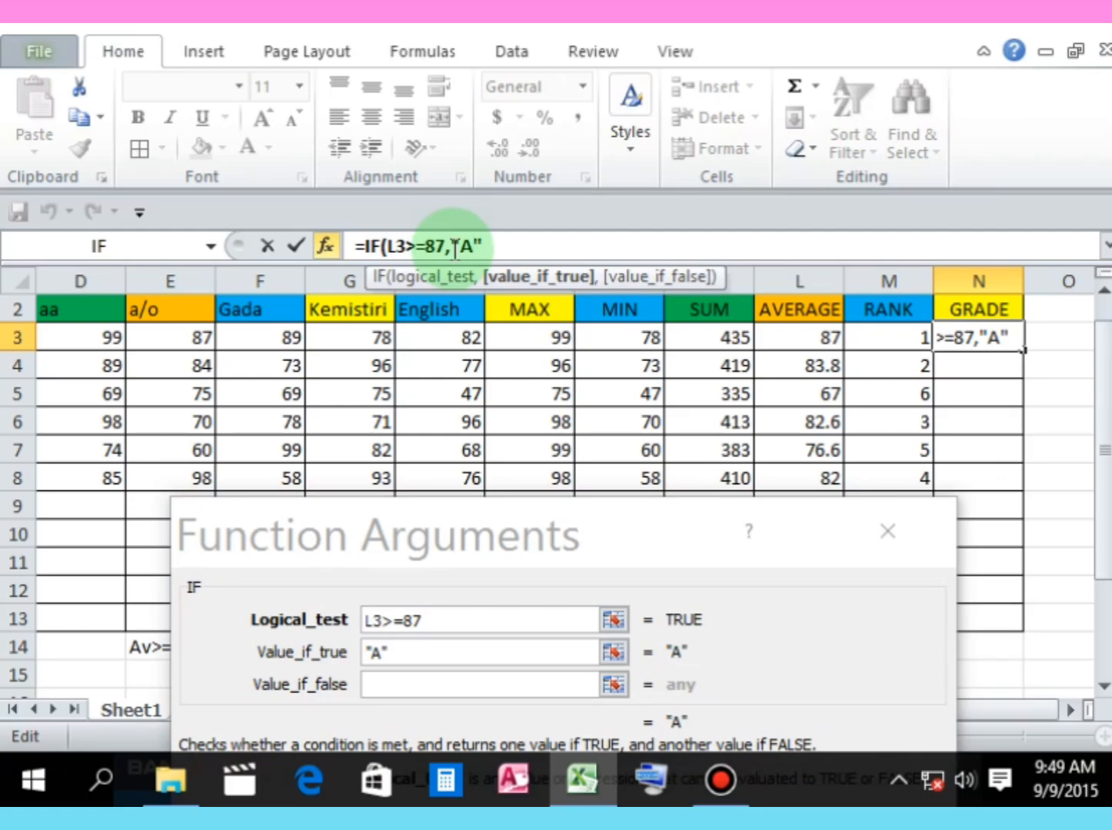
type("=")
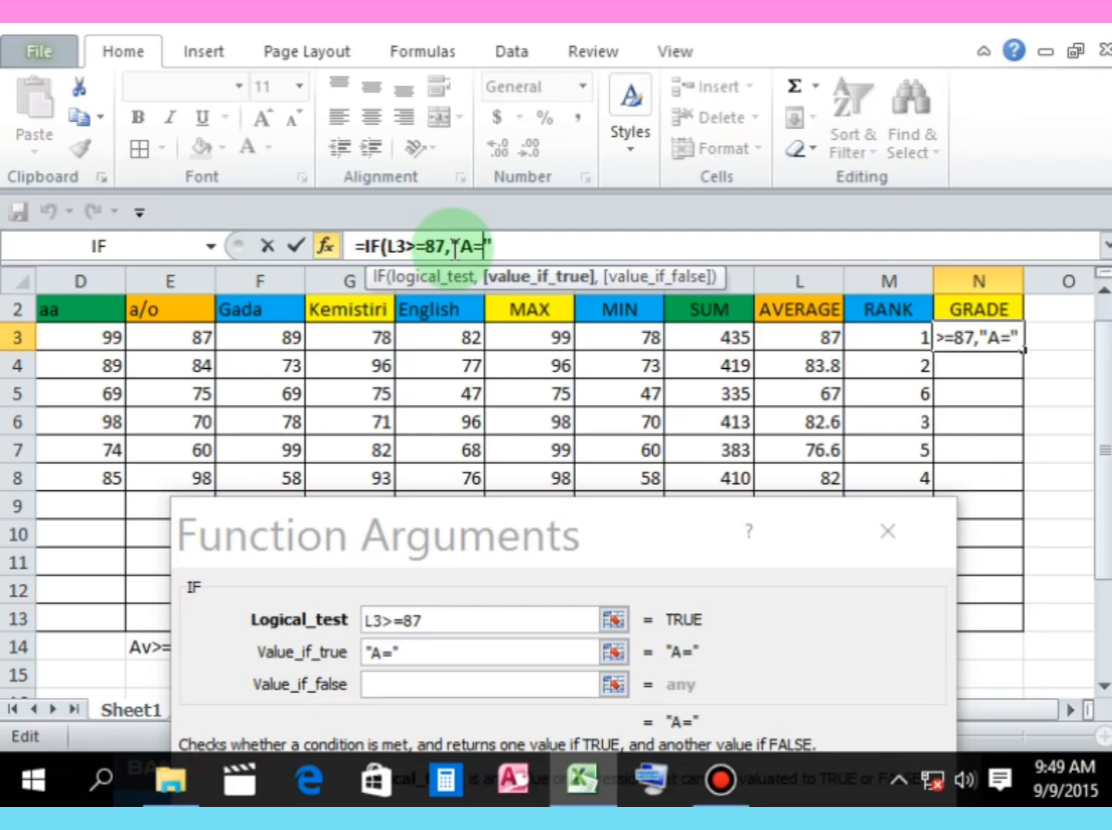
key("BackSpace")
type("+")
key("Right")
type(",")
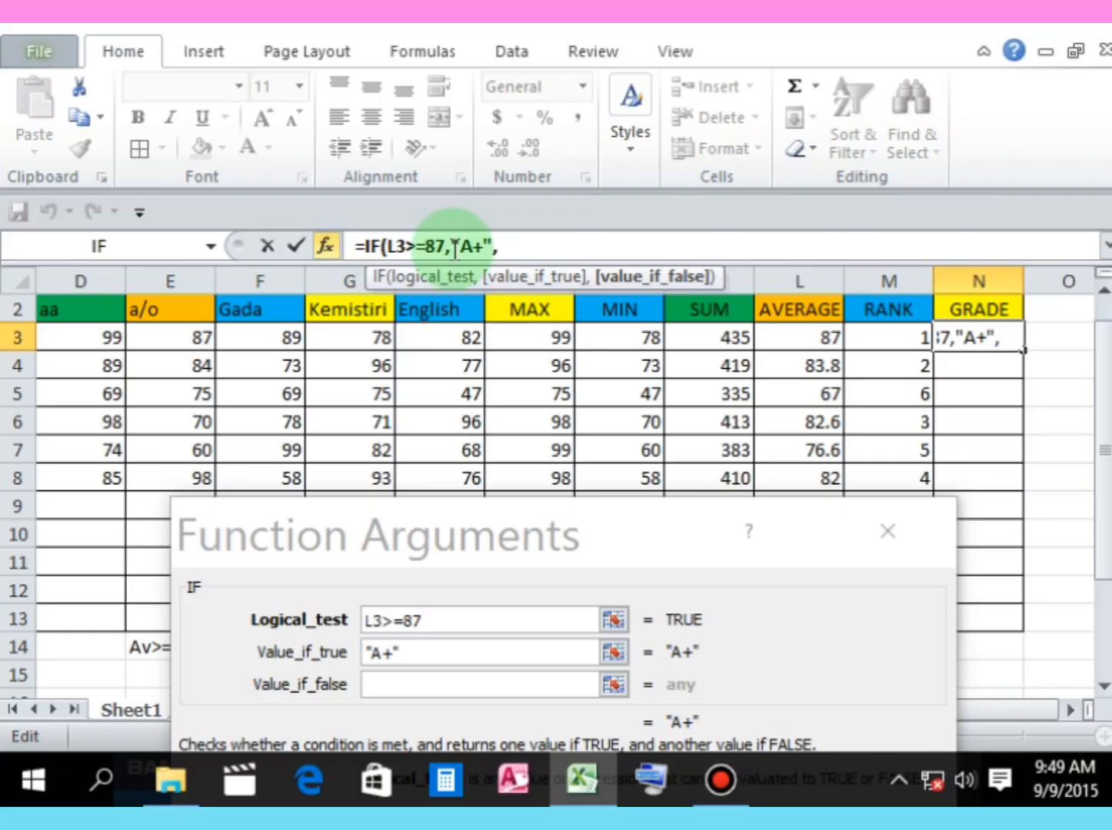
- Nest a second IF as the false value, testing l3>=80.5 and returning "B", and start its value-if-false argument
type("if(")
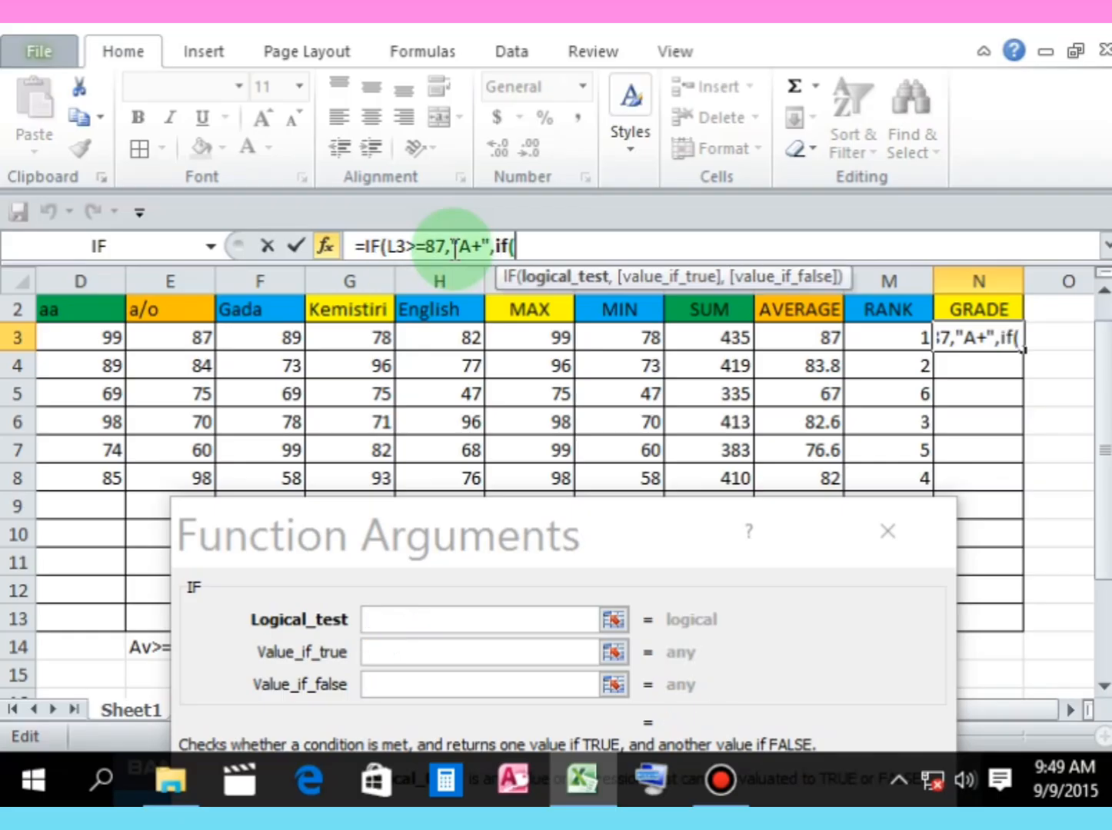
type("l")
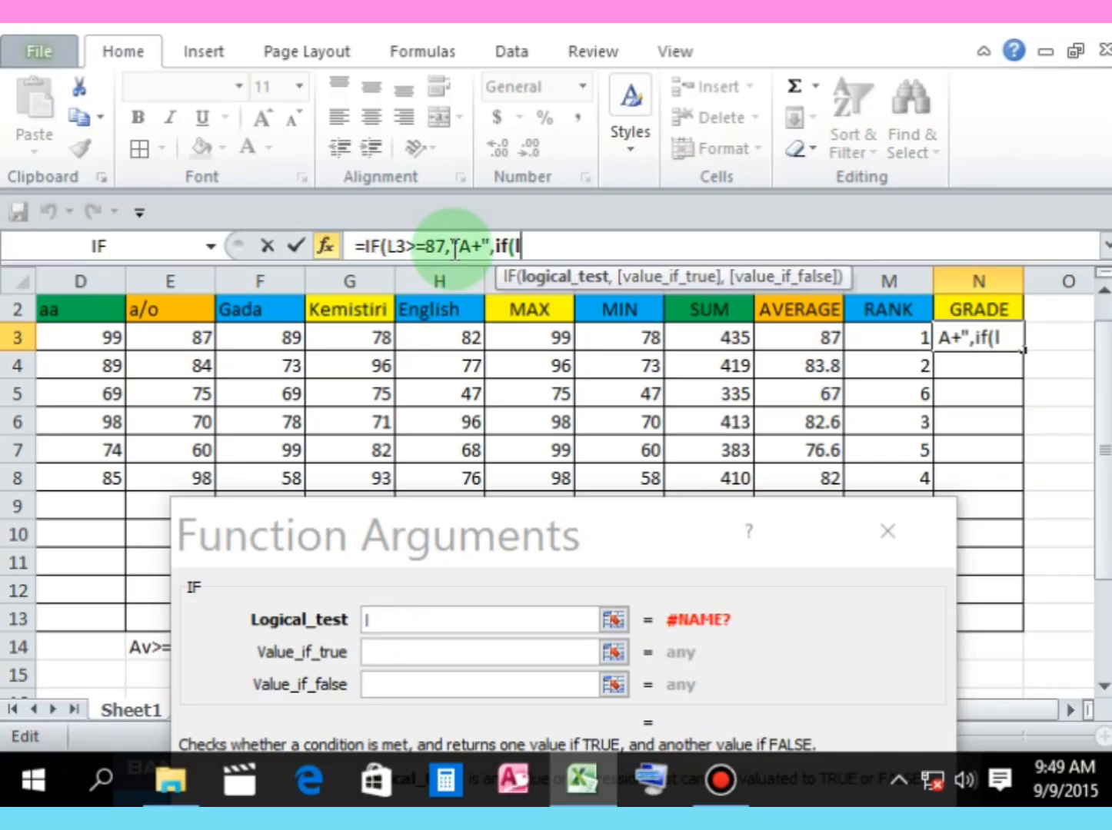
type("3>=")
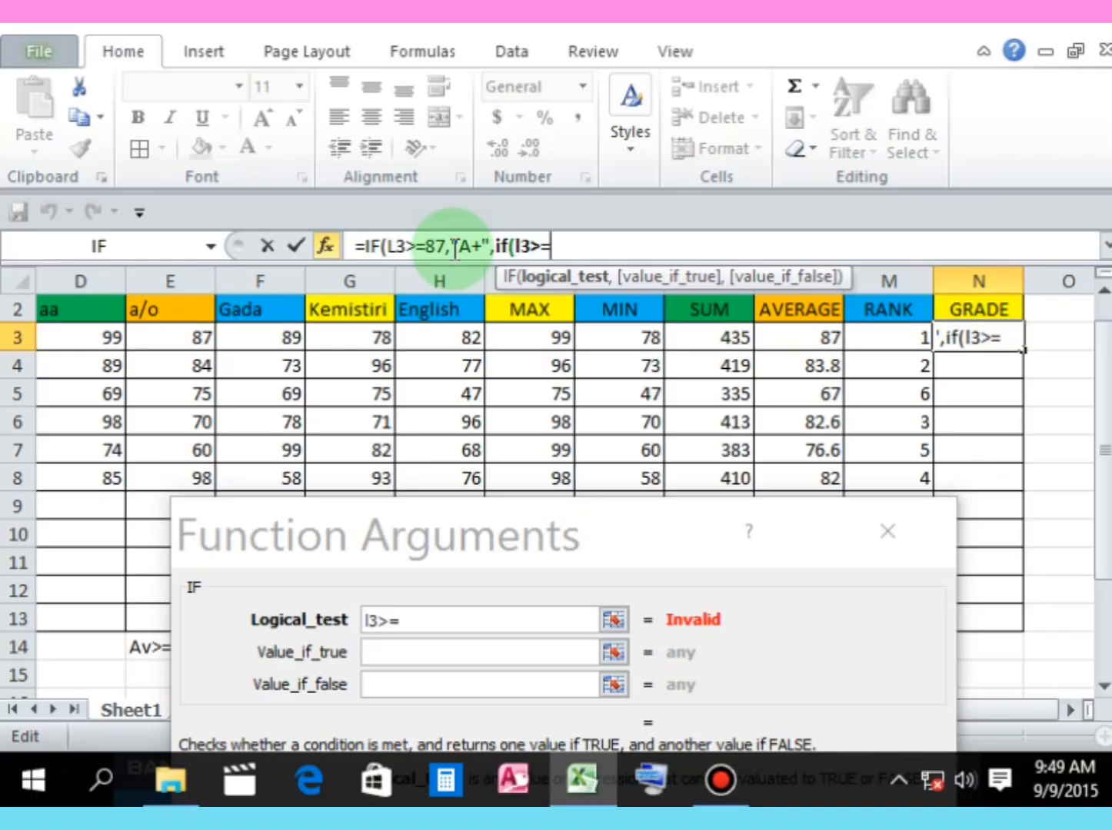
type("8")
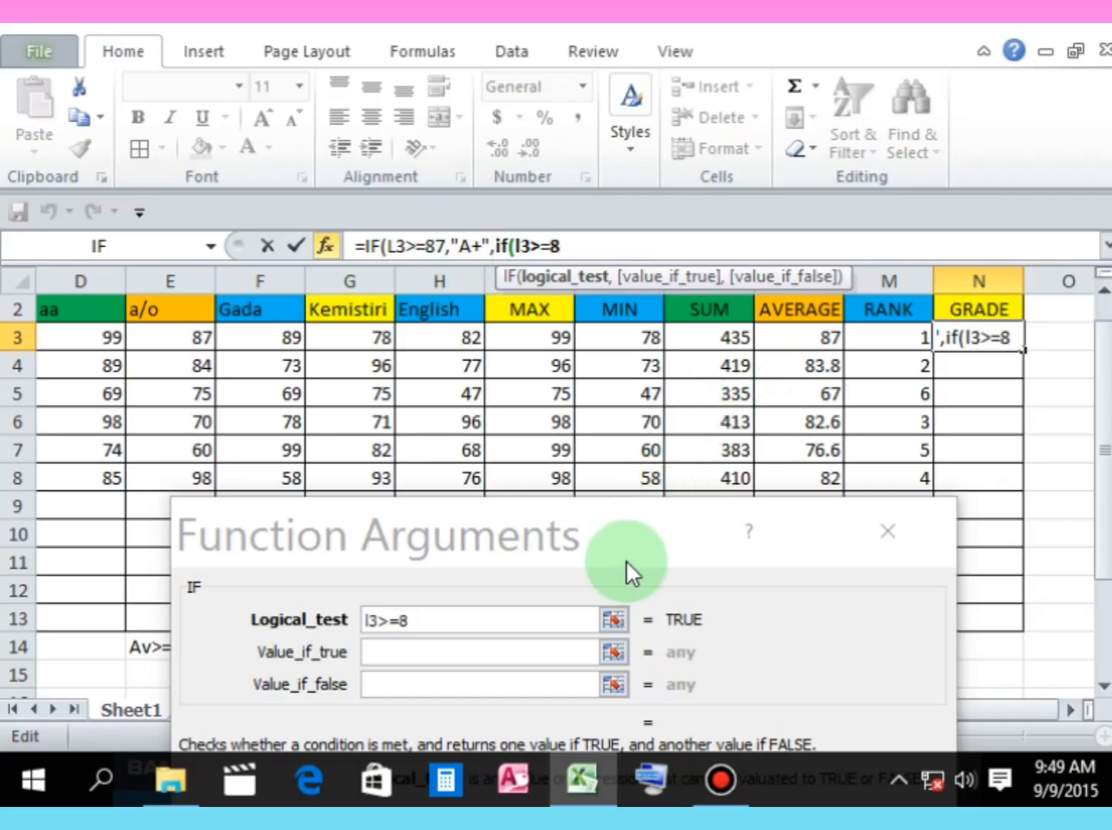
left_click_drag(626, 560, 654, 517)
left_click(615, 250)
left_click(569, 246)
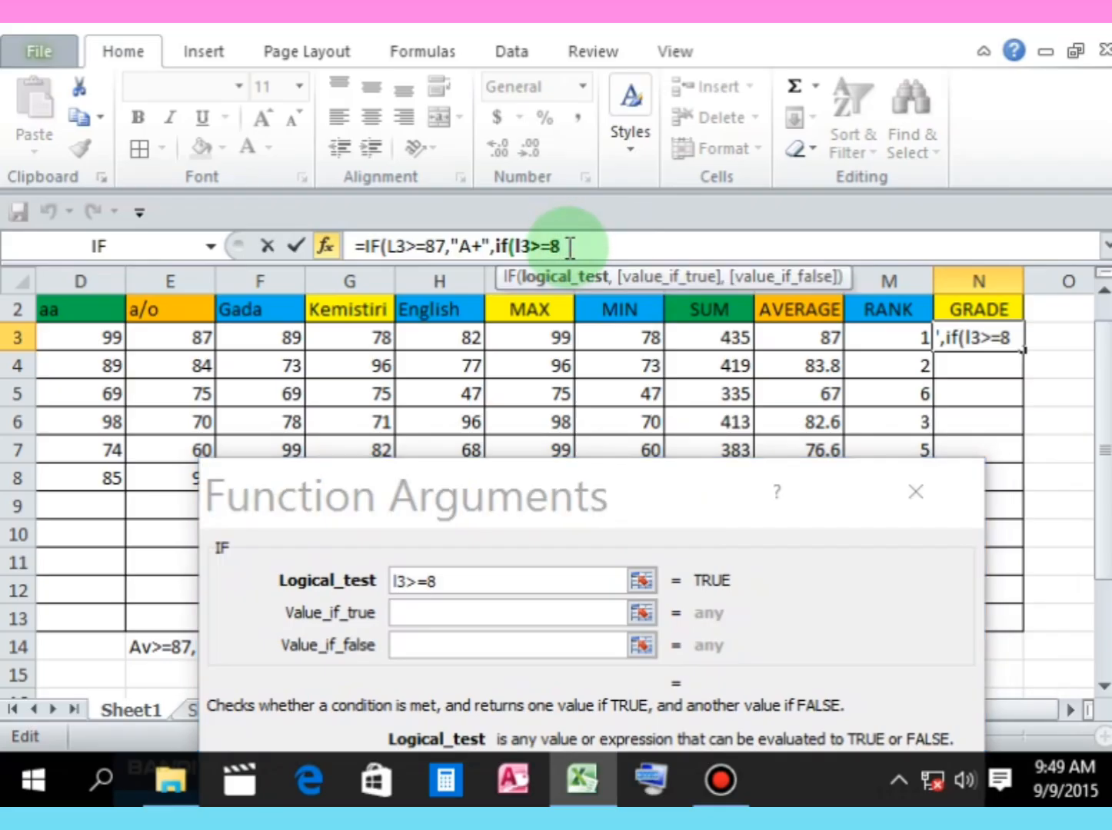
type("0.")
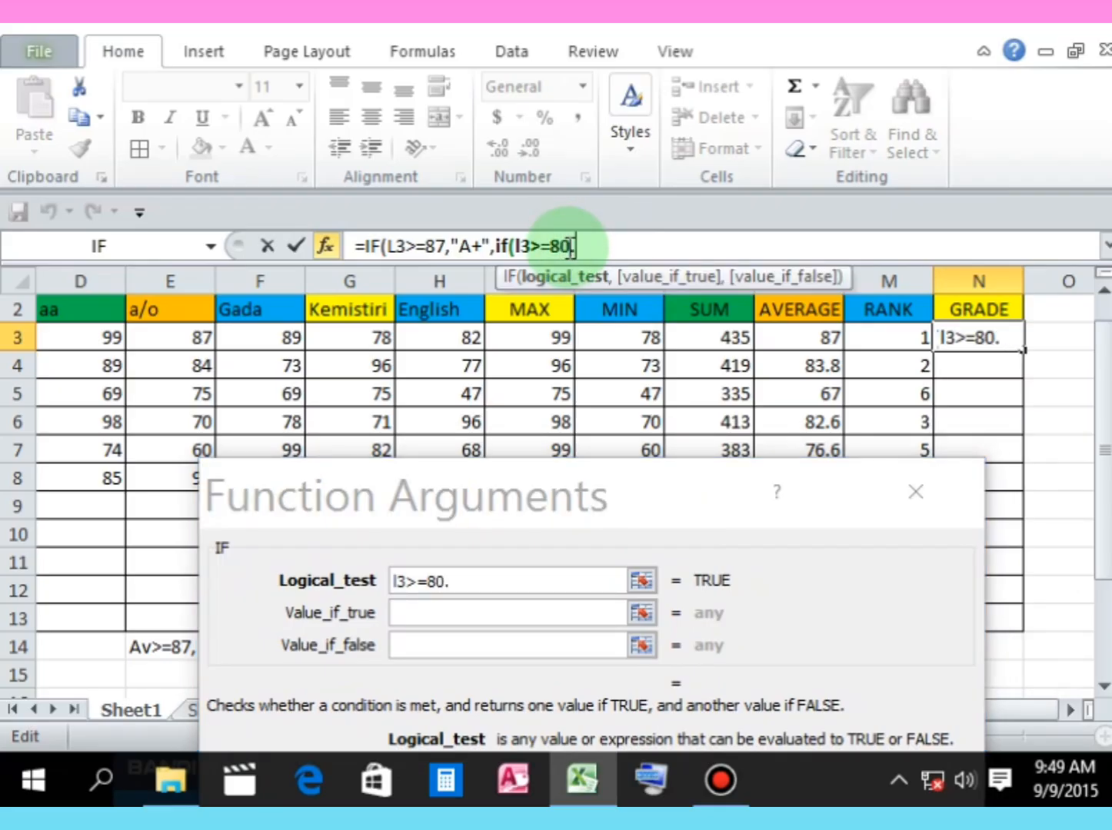
type("5,\"\"")
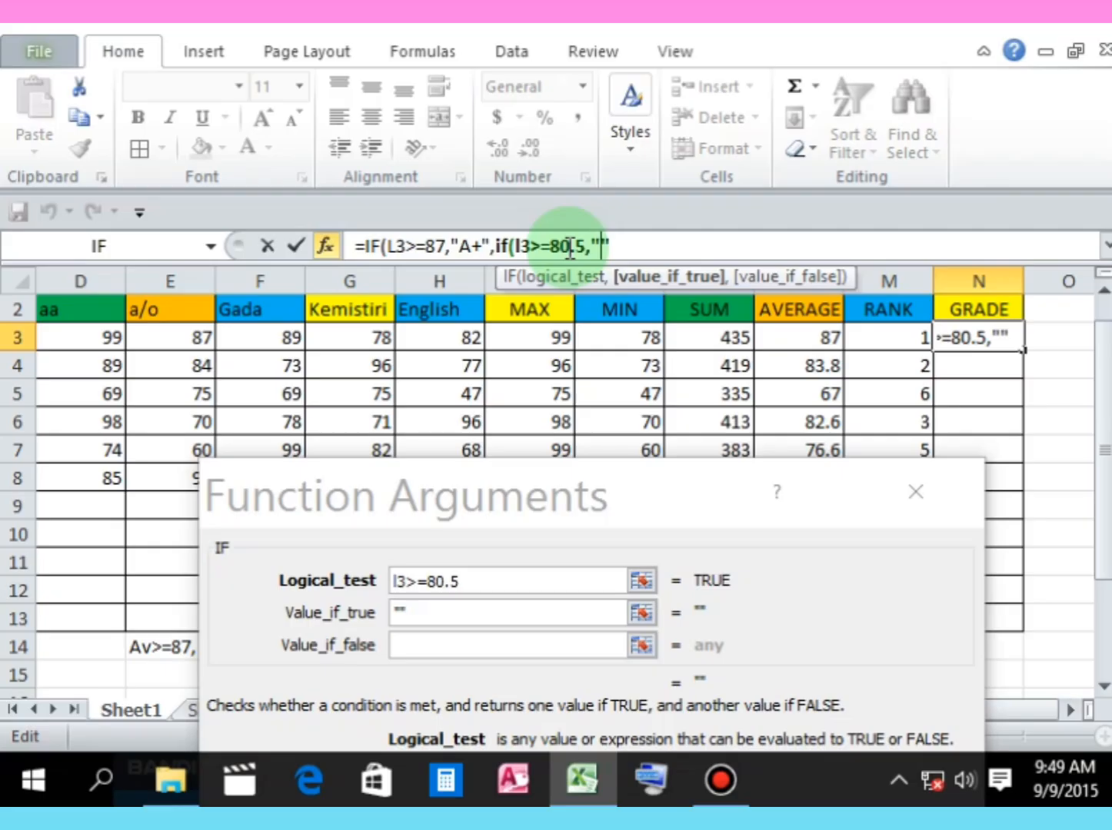
type("B")
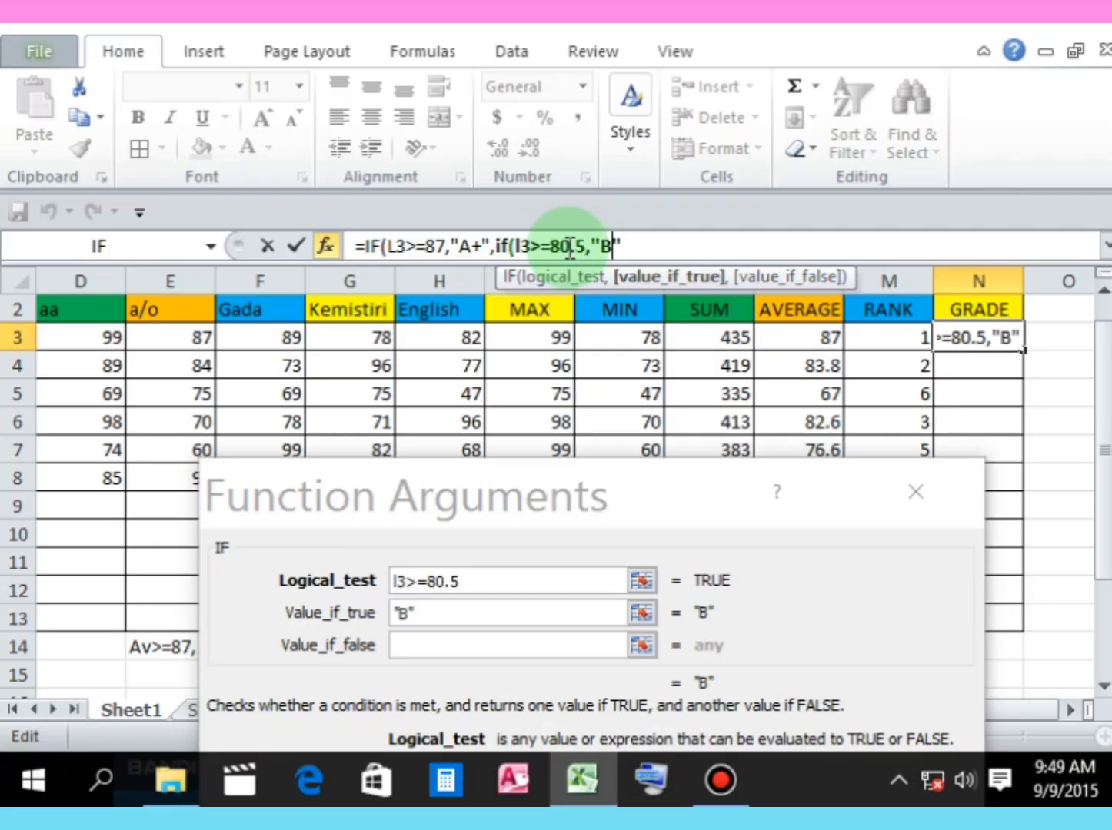
key("Right")
type(",")
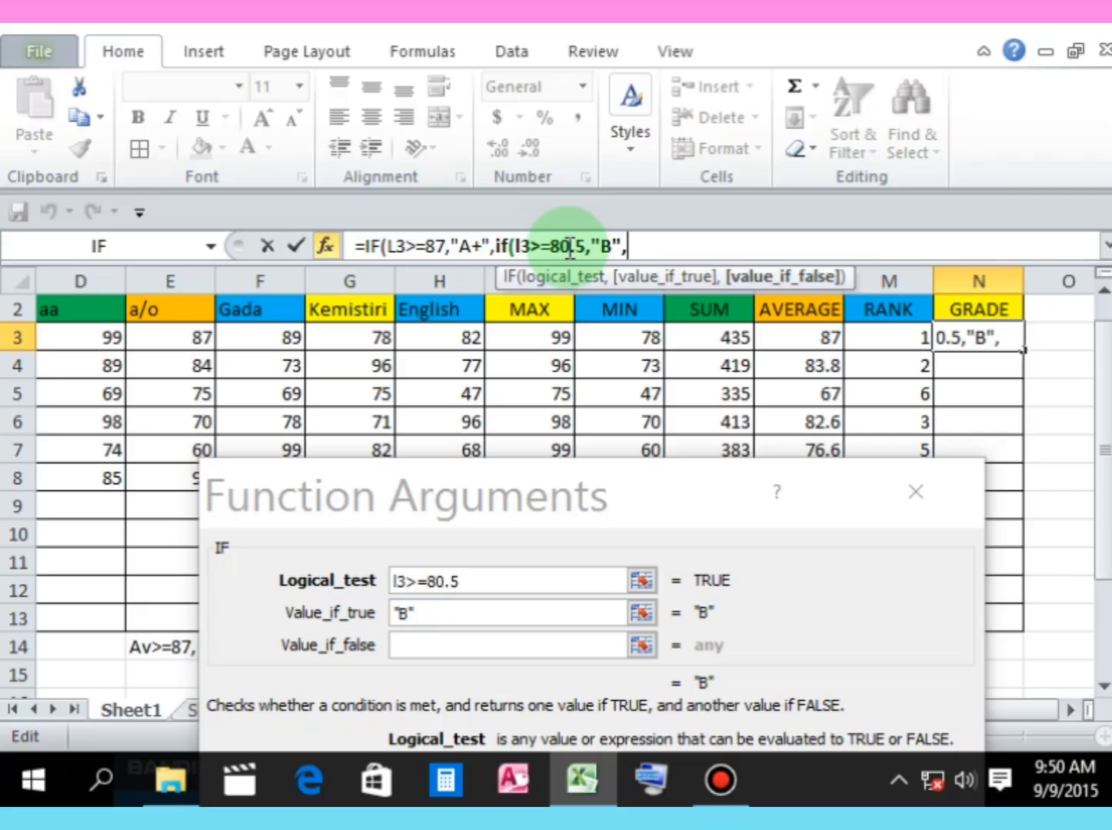
- Nest a third IF as the next false value, testing l3>=75 and returning "C"
type("I")
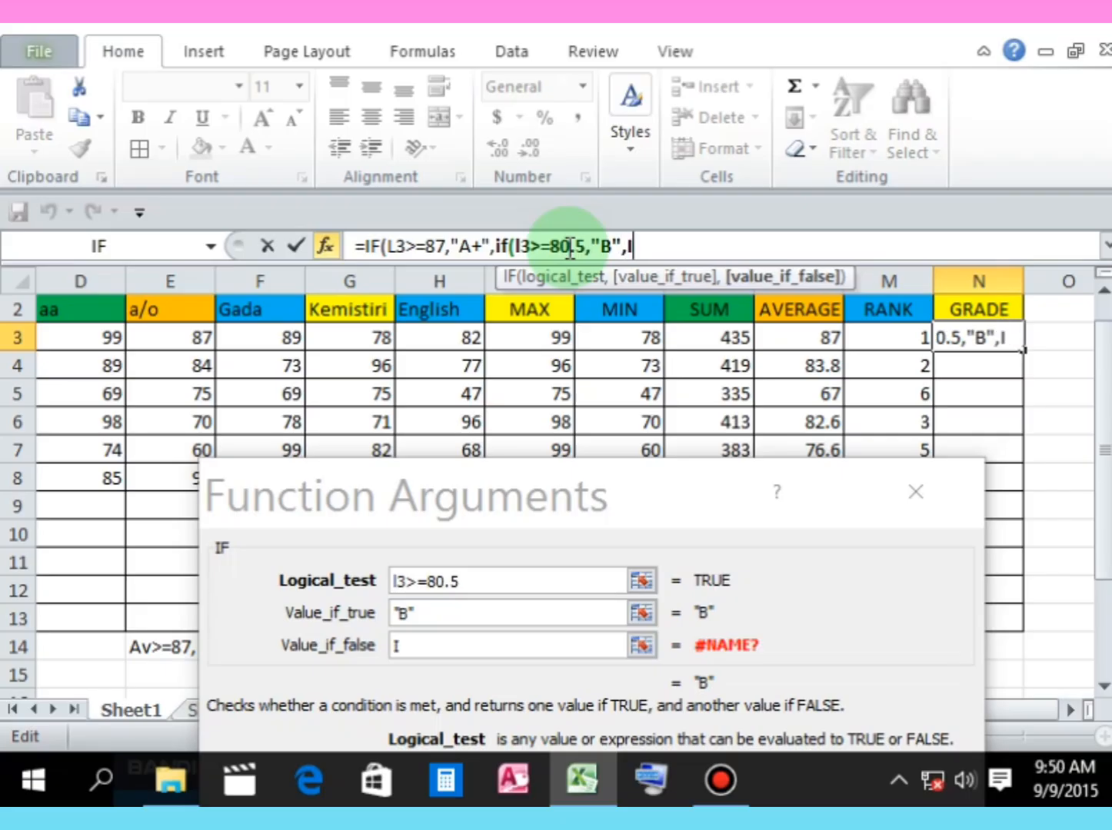
type("f(")
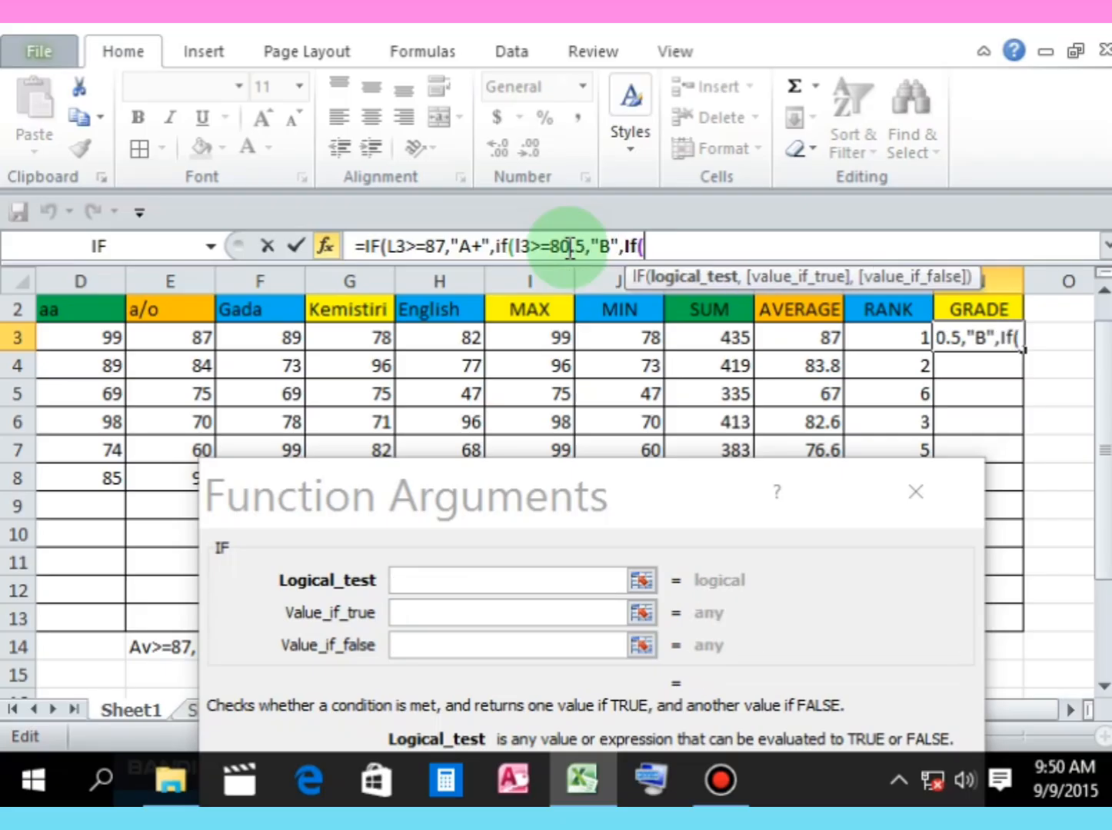
type("l3")
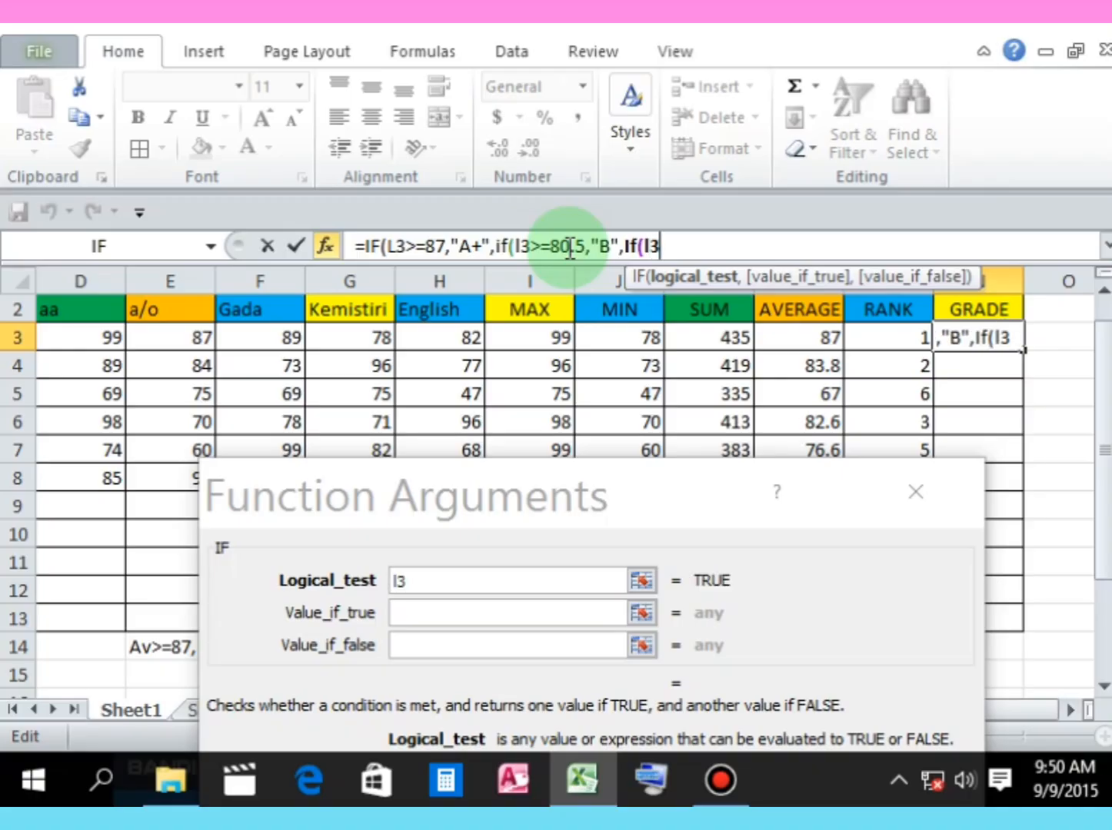
type(">=")
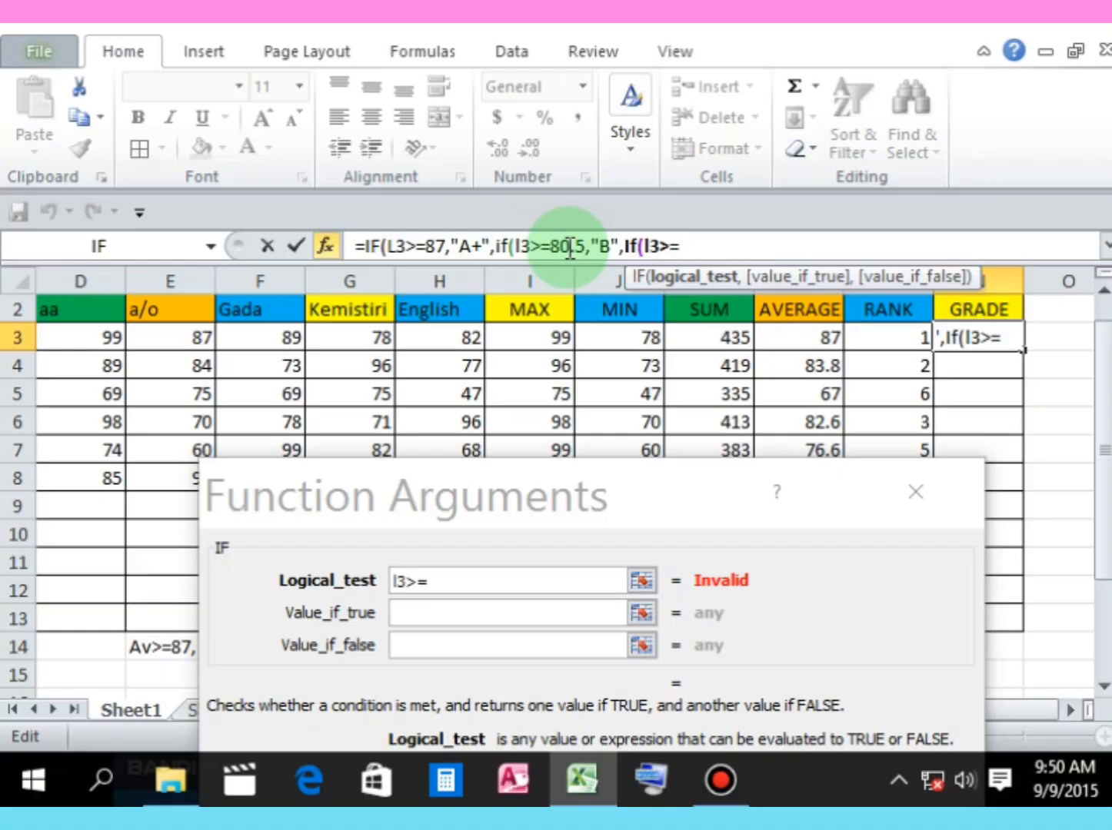
type("75")
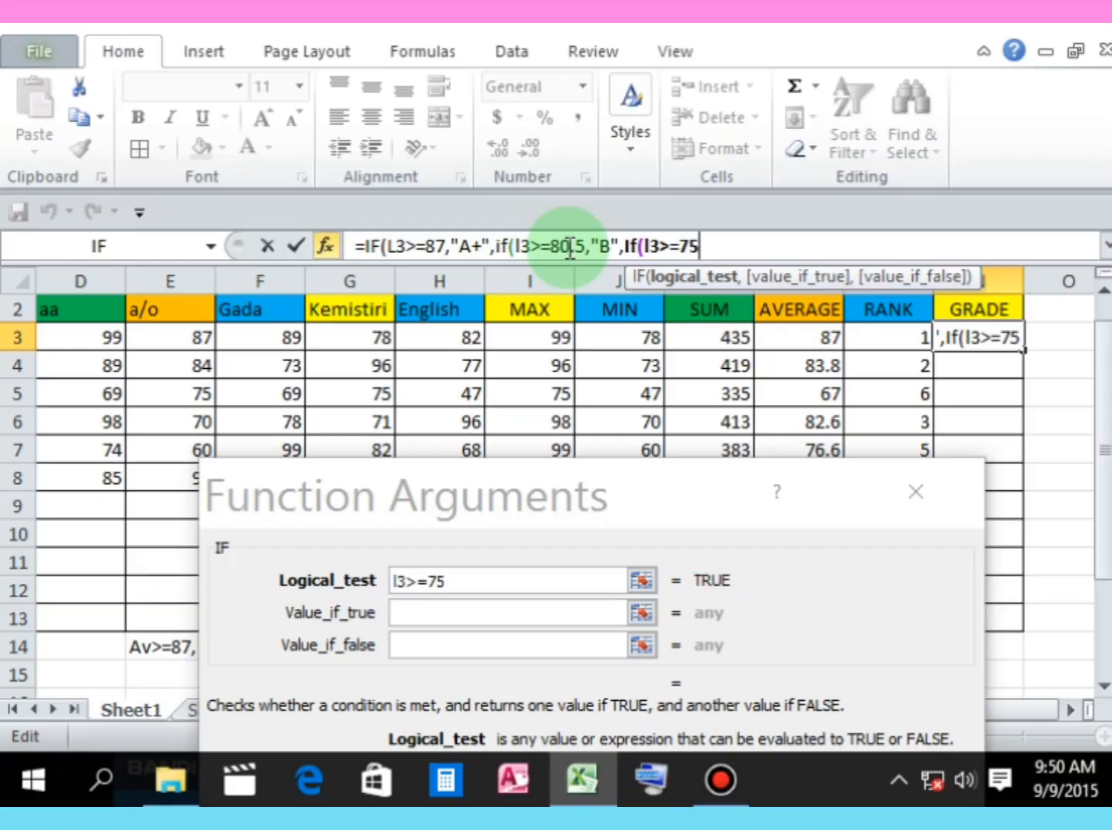
type(",\"\"")
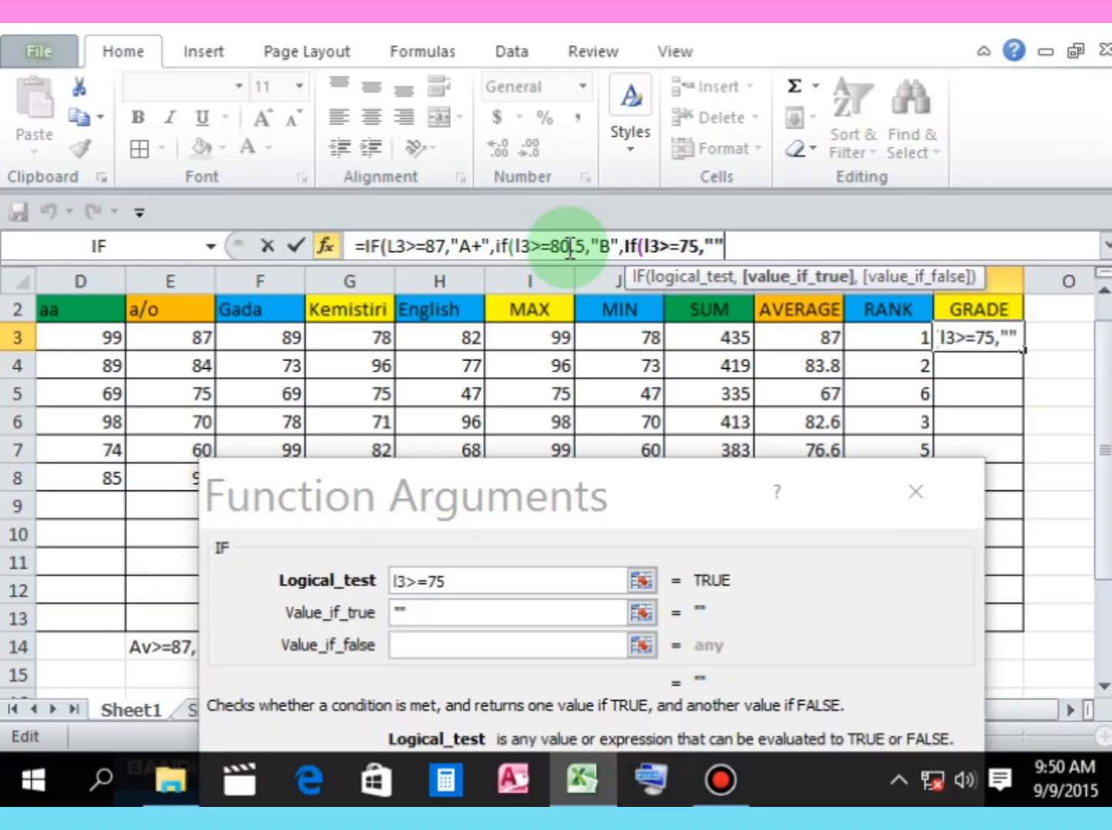
key("Left")
type("C")
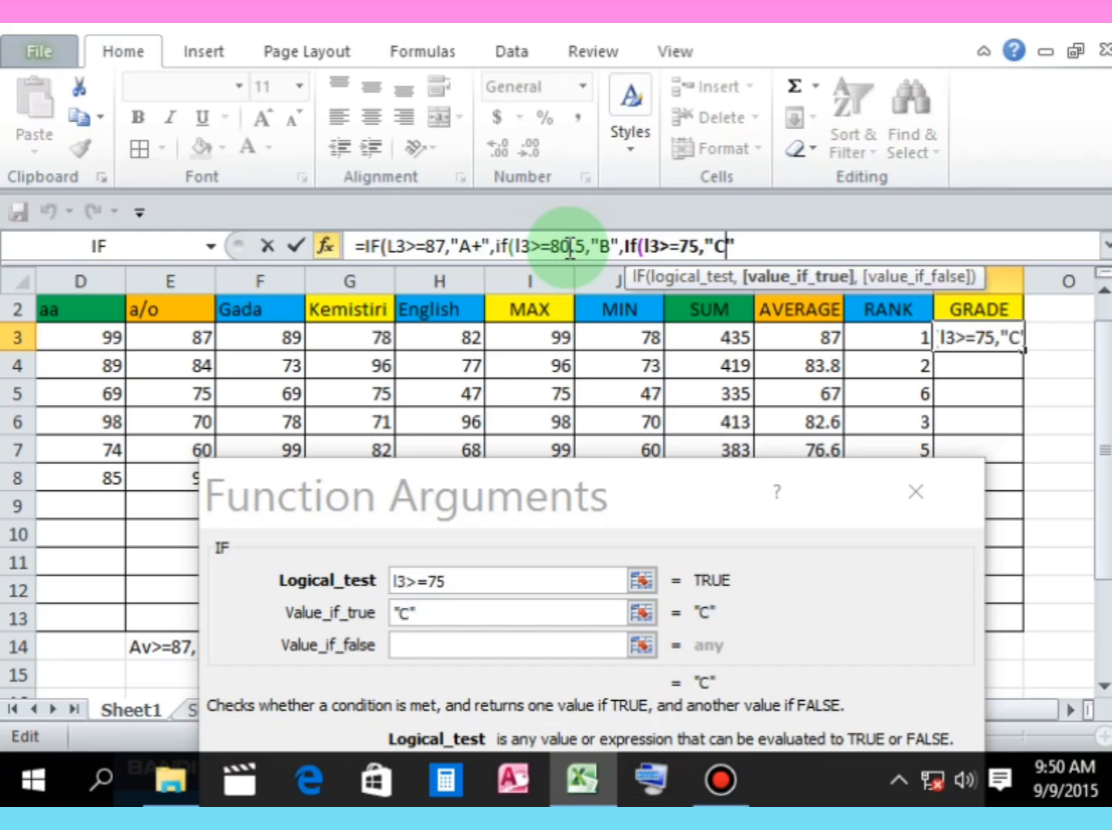
key("Right")
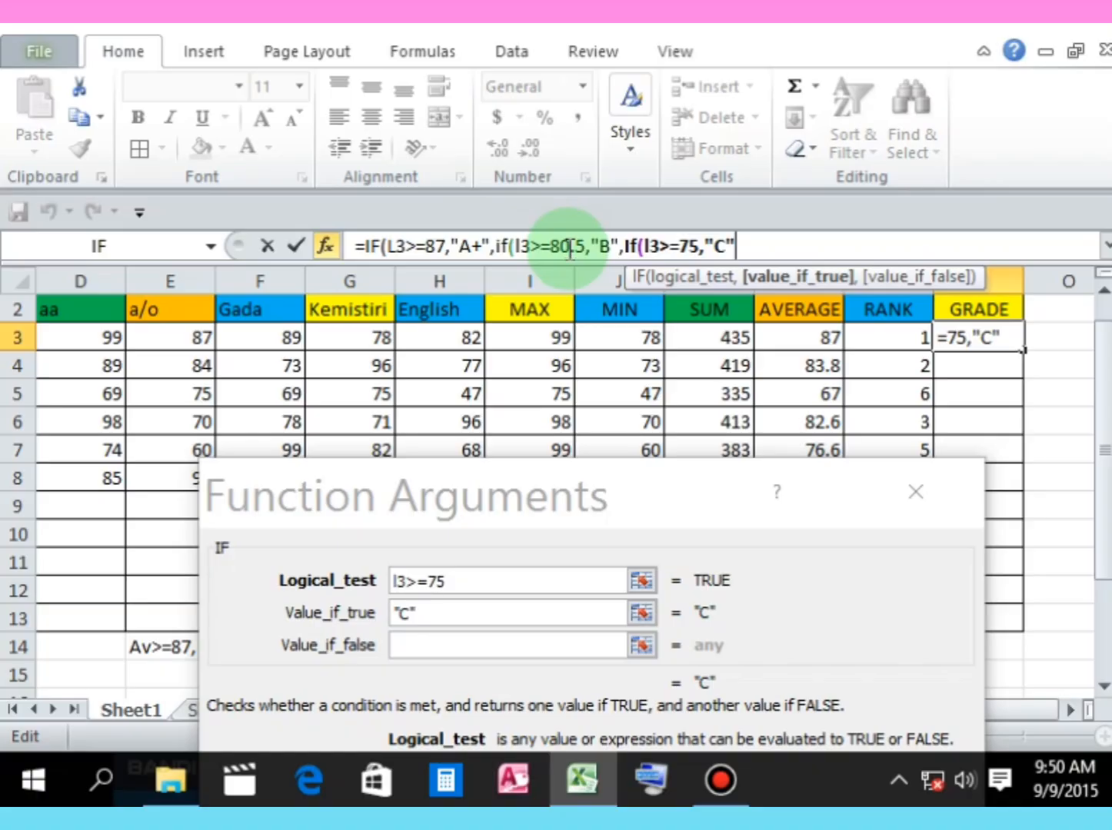
- Check the arguments of each nested IF, close all three functions with ")))" and commit the formula in N3
left_click(387, 247)
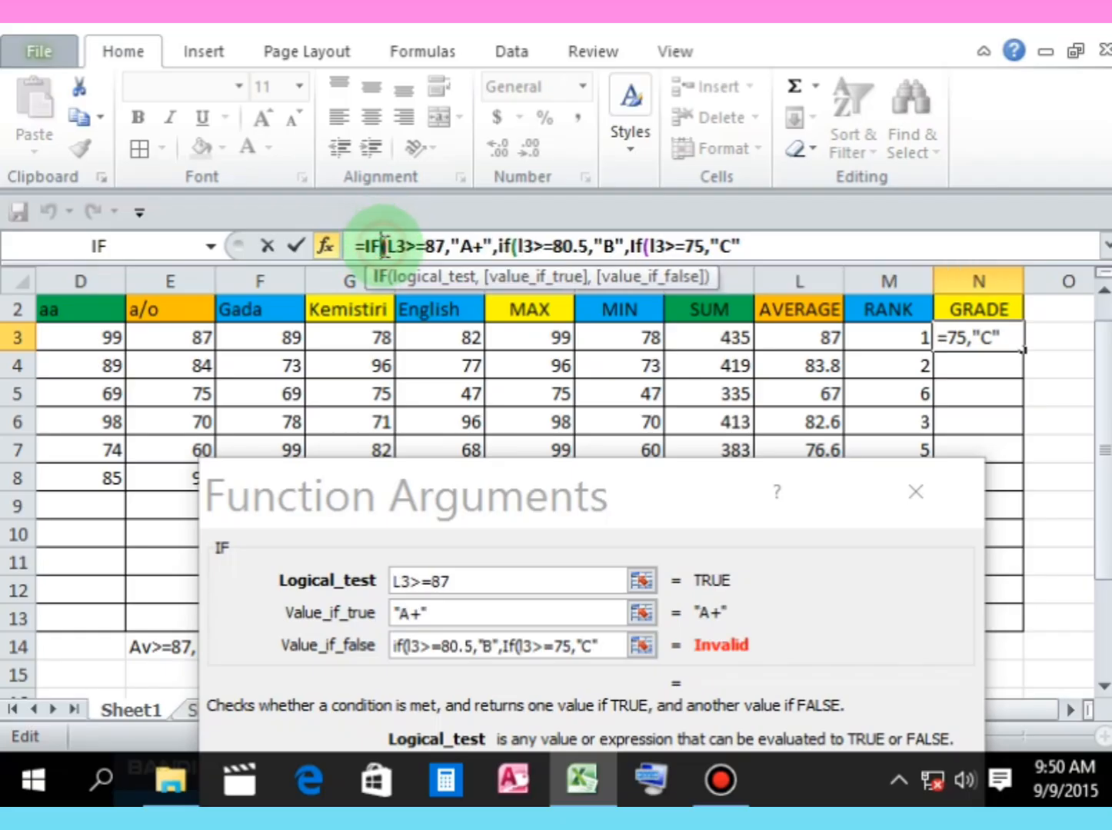
left_click(515, 246)
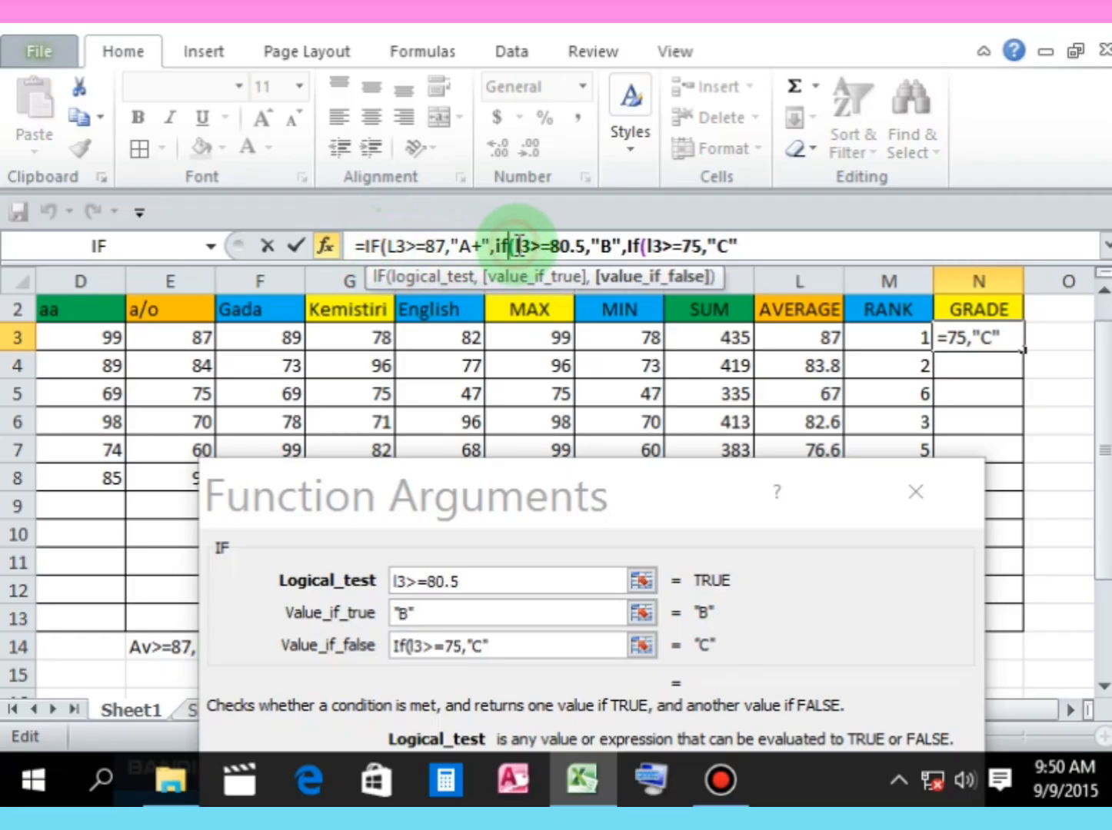
left_click(645, 247)
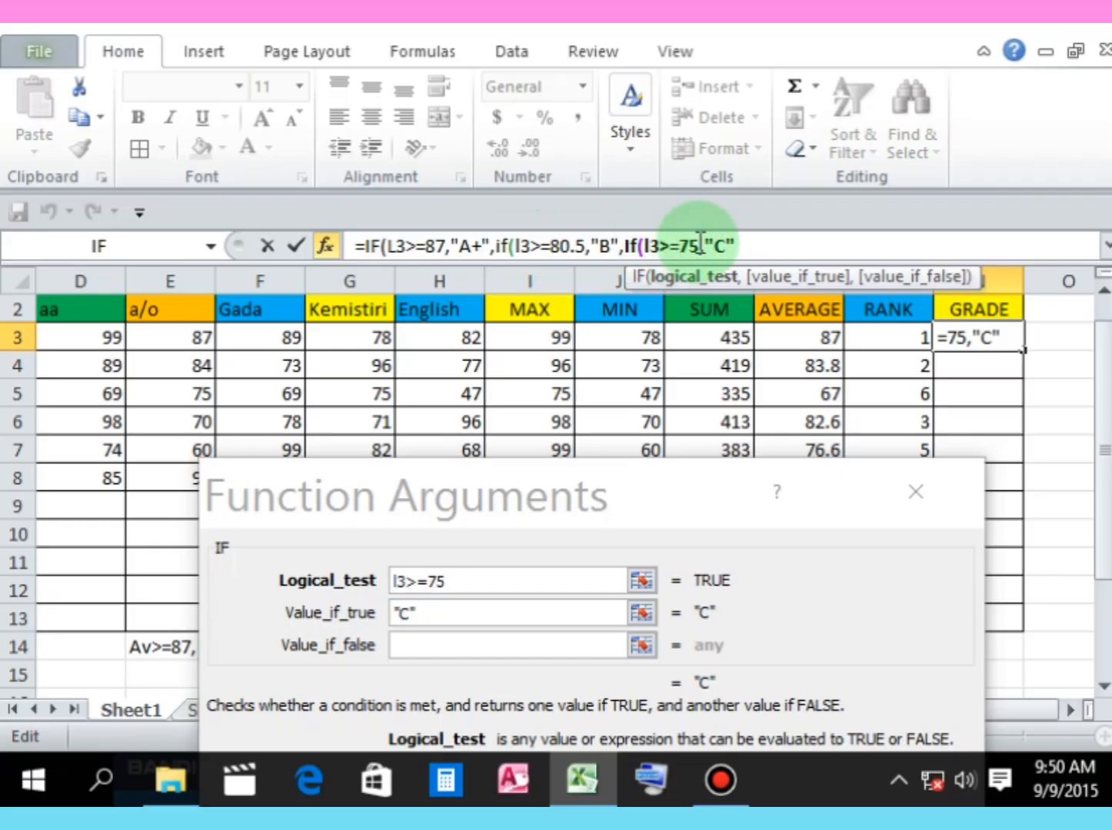
left_click(740, 246)
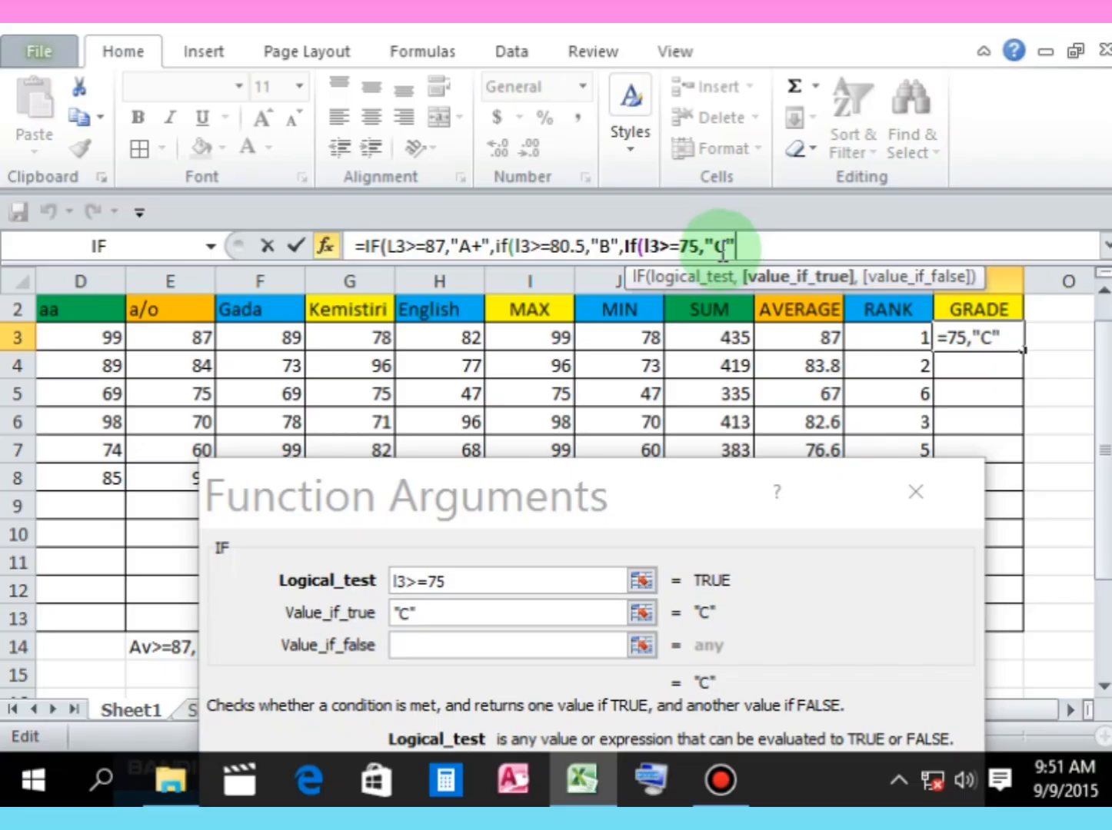
type(")))")
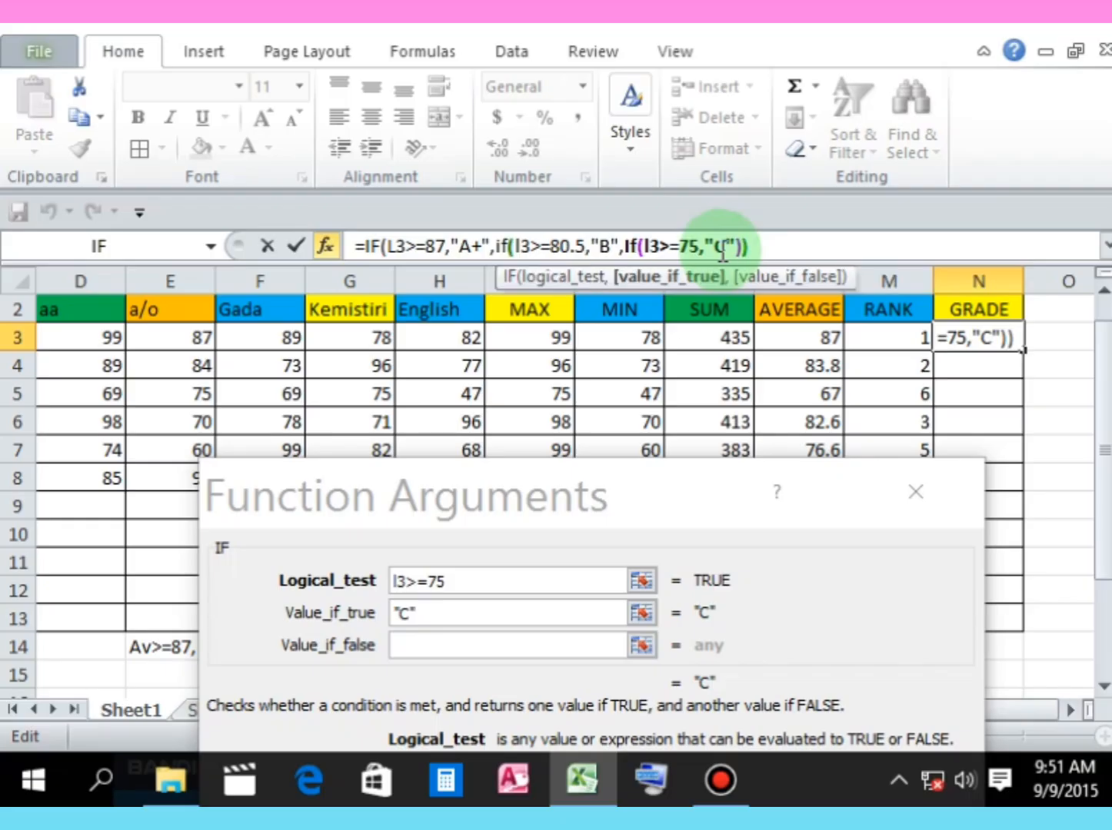
key("Return")
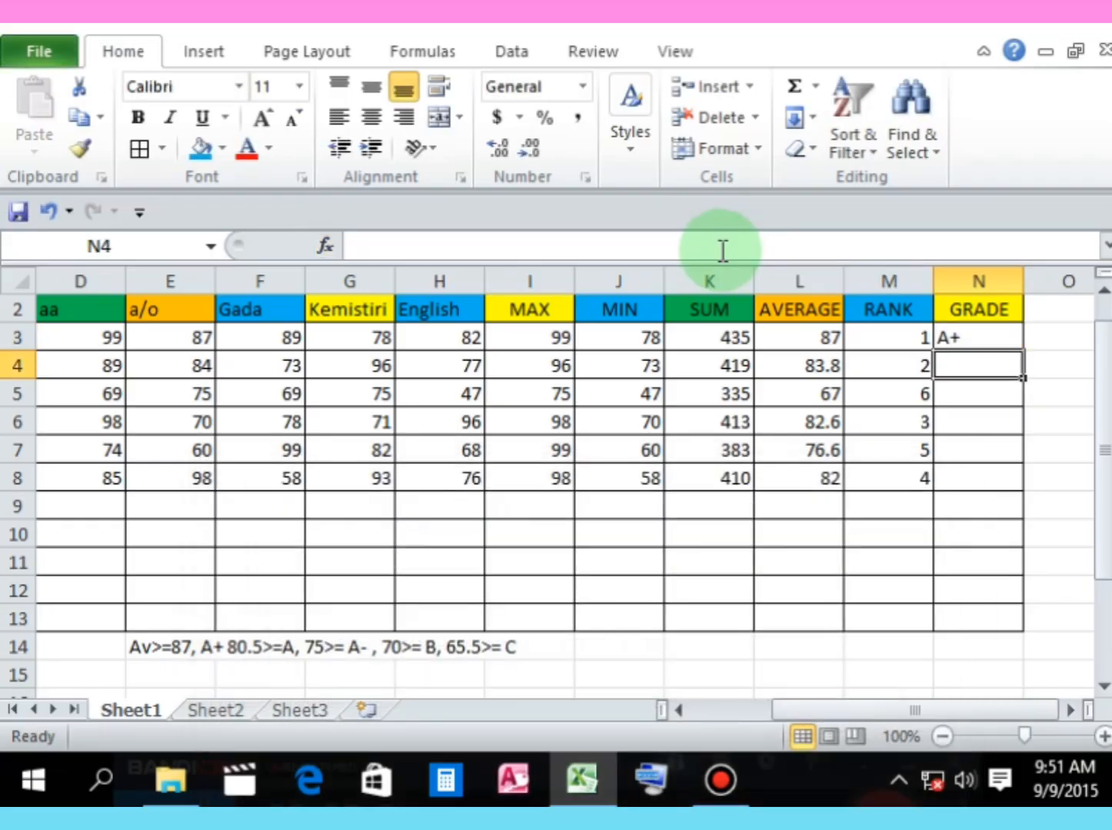
- Fill the grade formula from N3 down through N8 for the remaining students
left_click(957, 342)
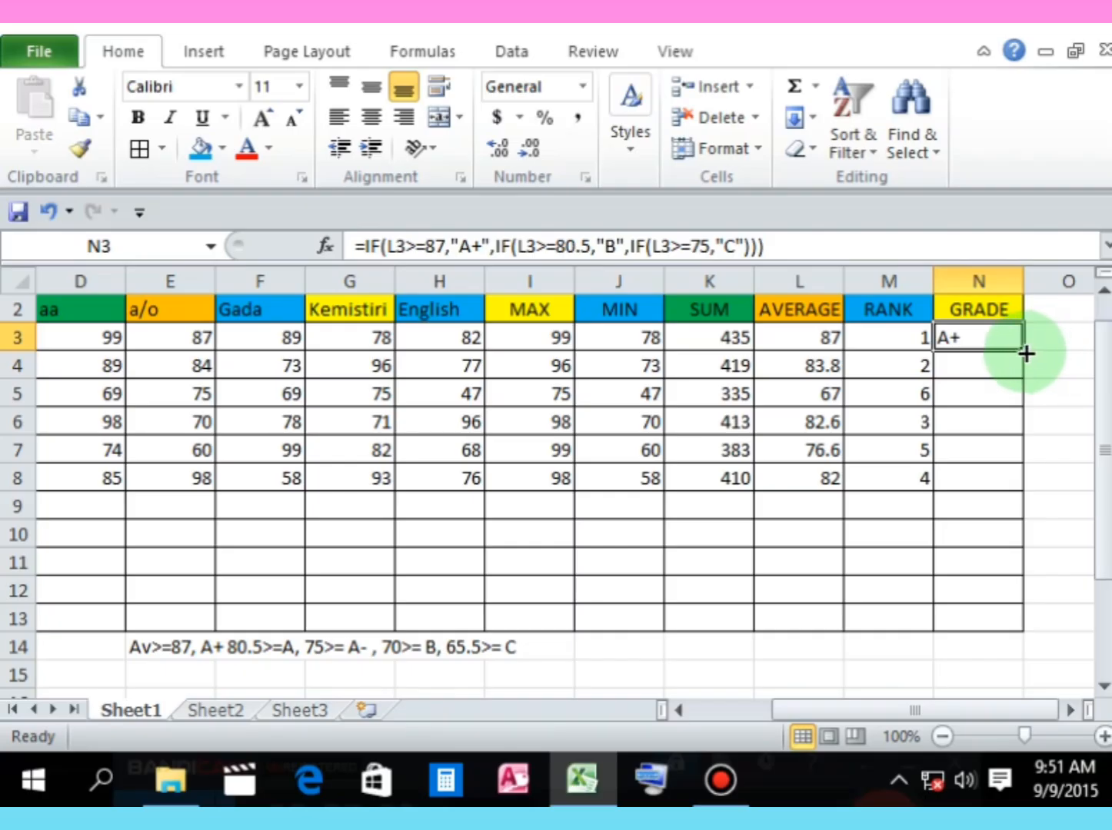
left_click_drag(1026, 353, 1016, 489)
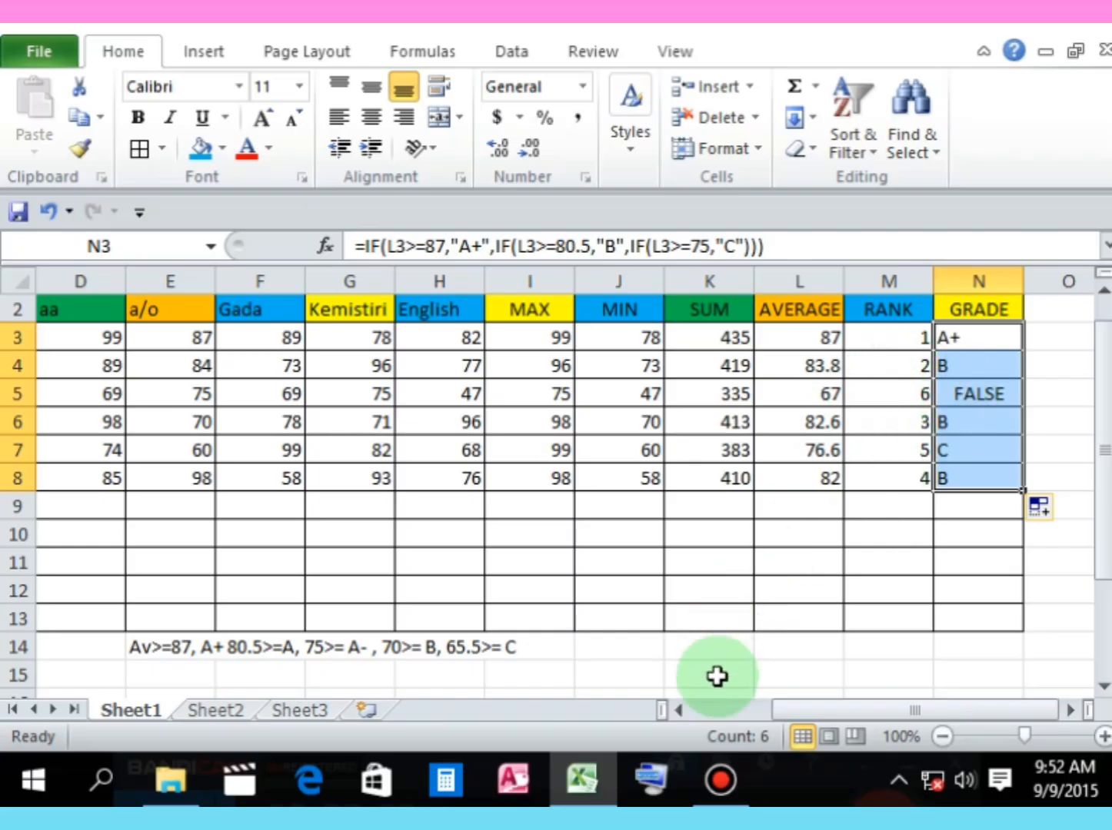
mouse_move(720, 782)
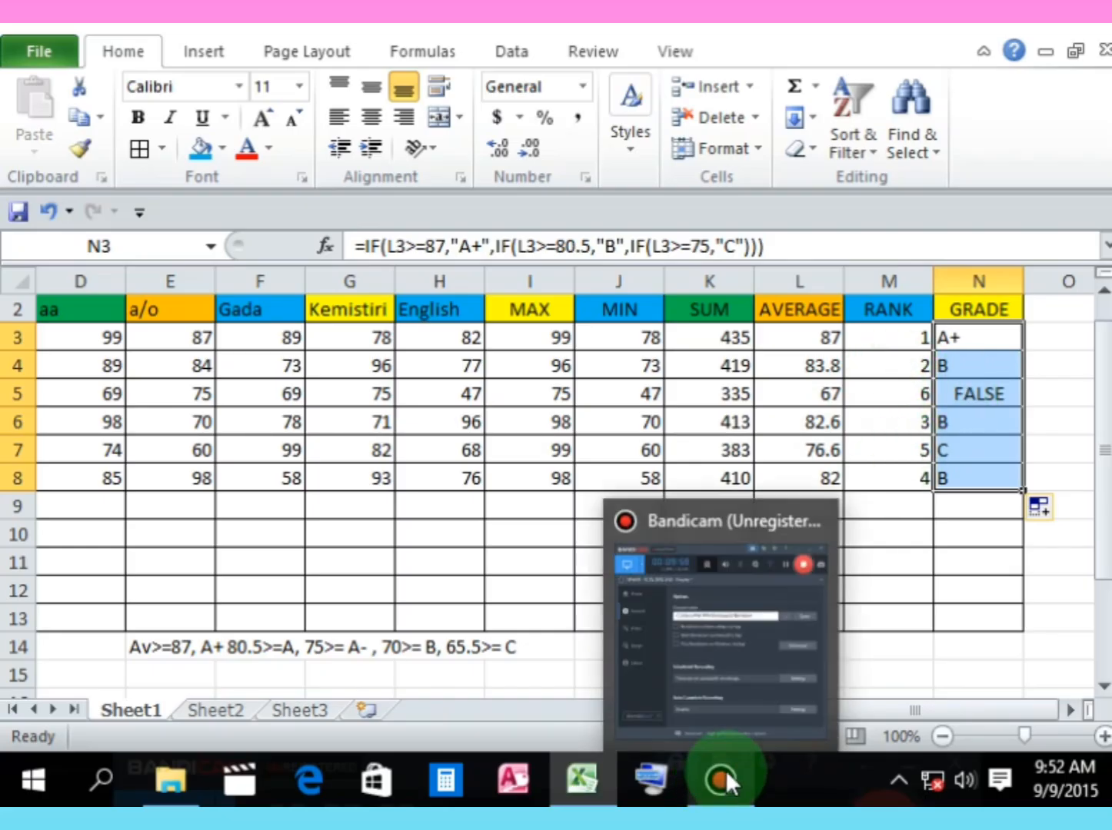